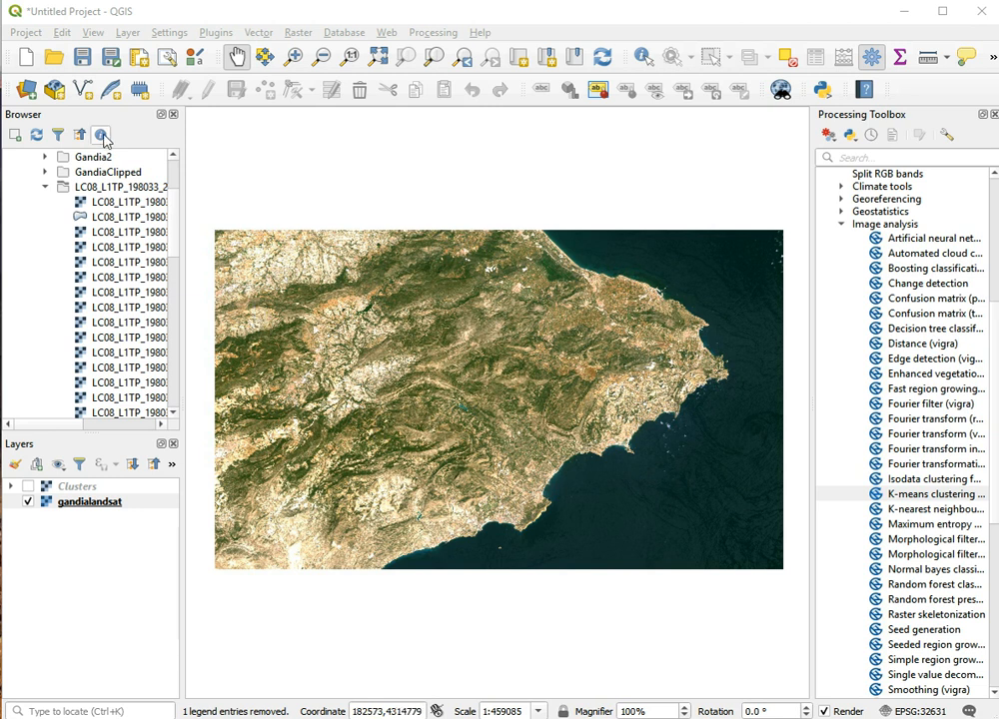
Start a new shapefile layer and set its file to gandiatraining in the GISExamples folder on drive B.
left_click(85, 97)
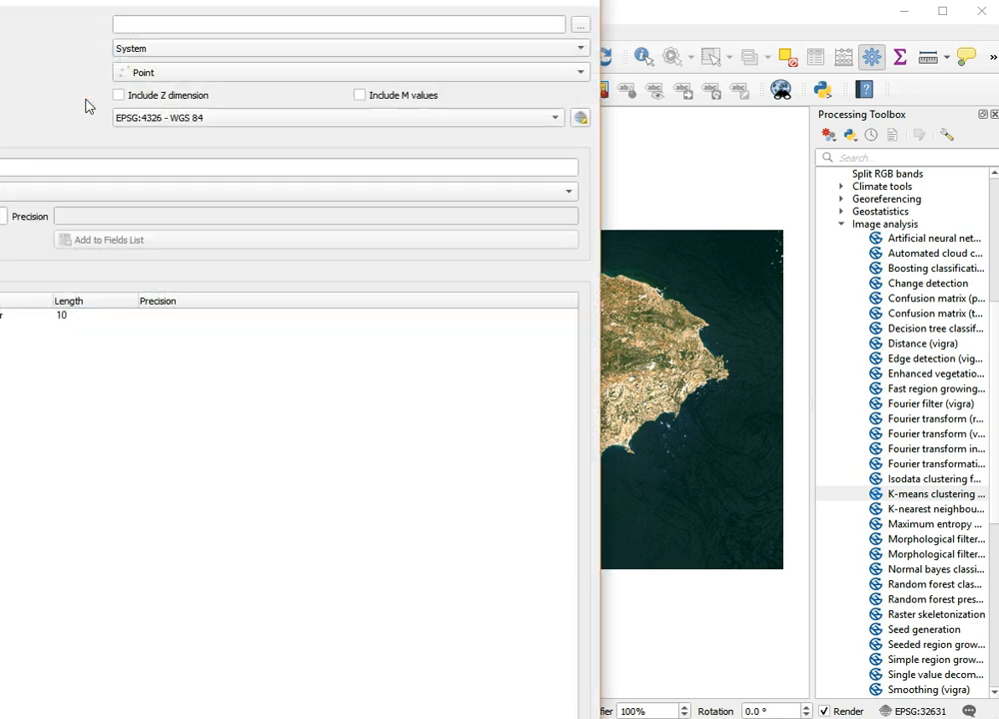
left_click_drag(205, 2, 402, 36)
left_click(457, 66)
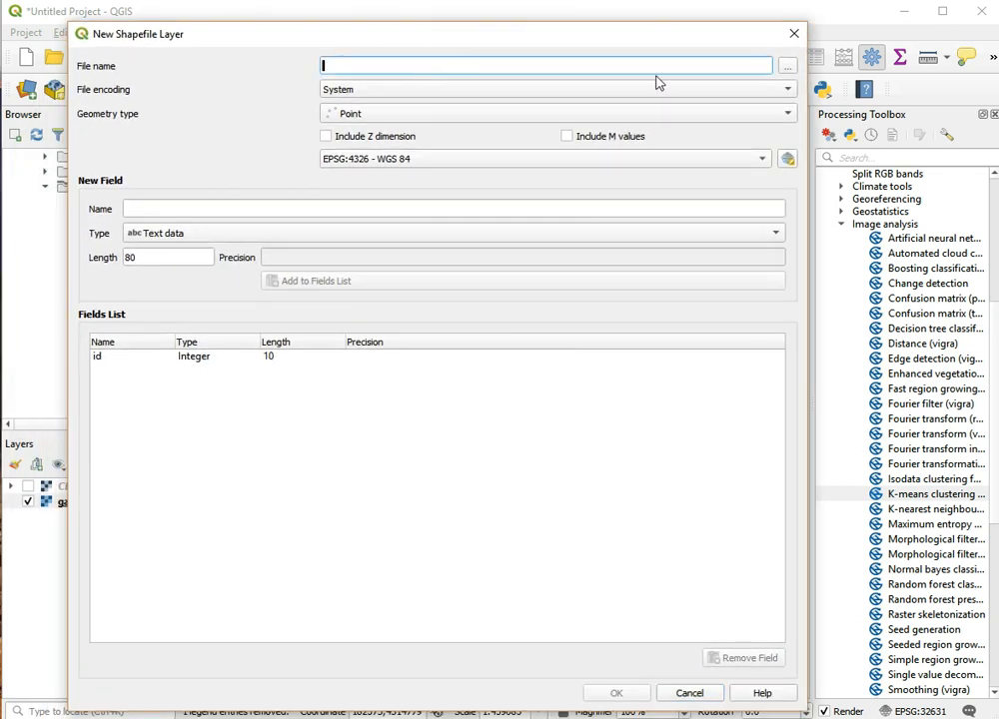
left_click(786, 68)
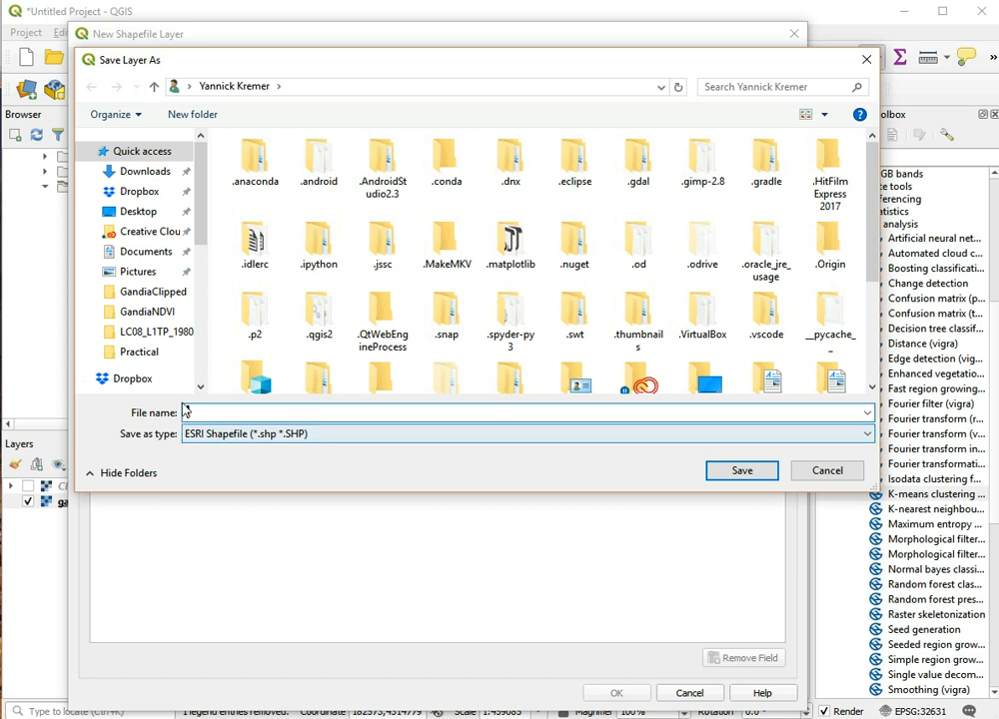
scroll(185, 379, "down", 5)
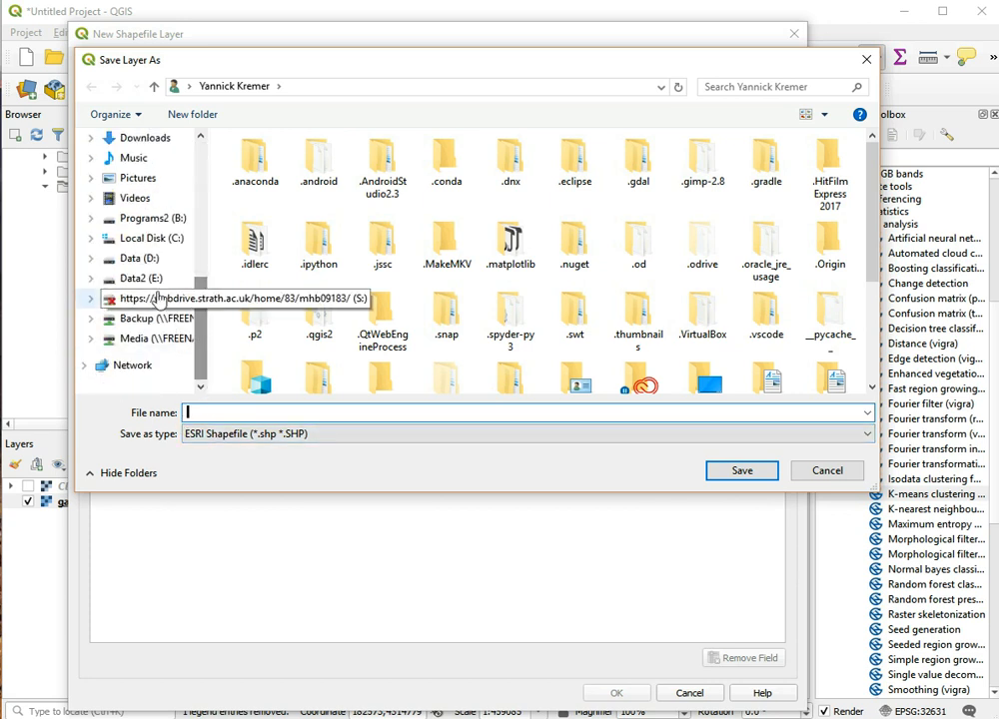
left_click(144, 217)
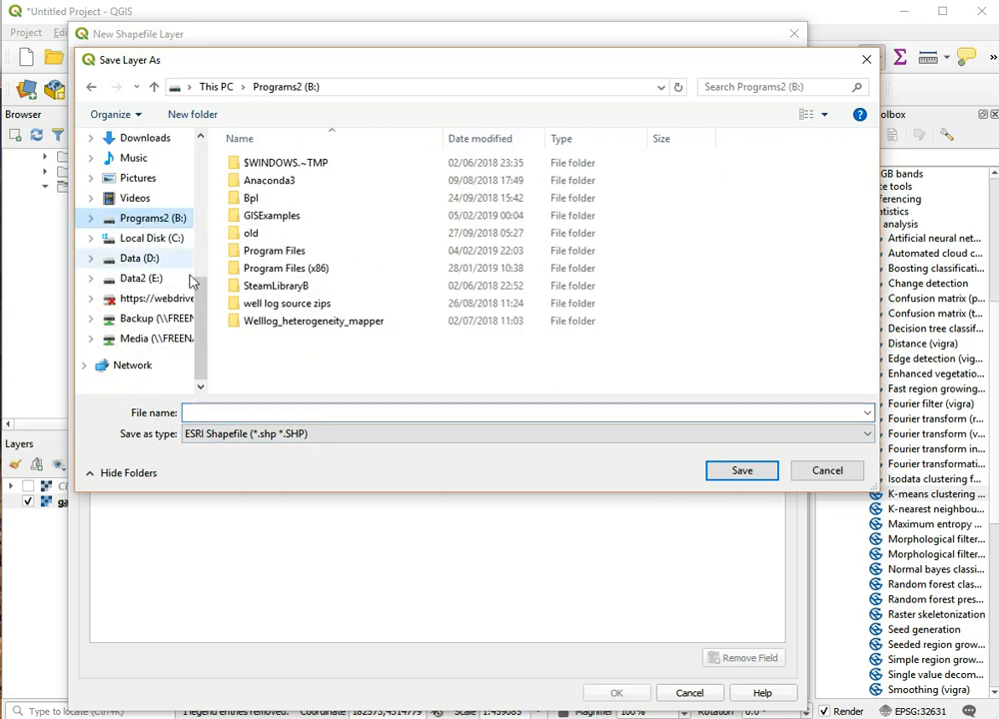
double_click(278, 217)
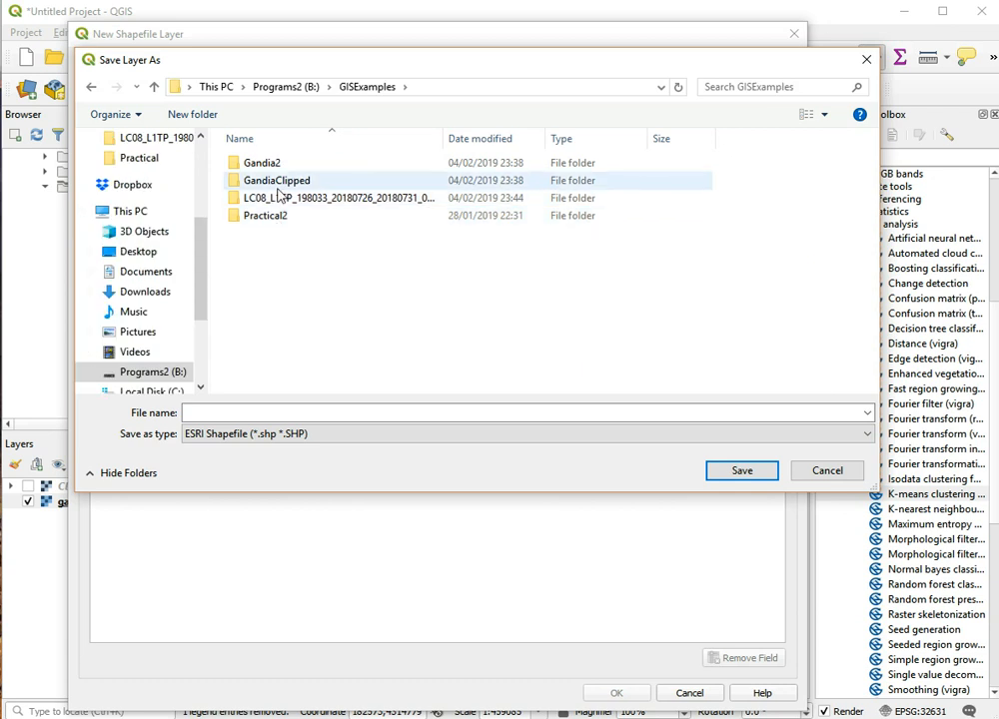
left_click(225, 411)
type("gan")
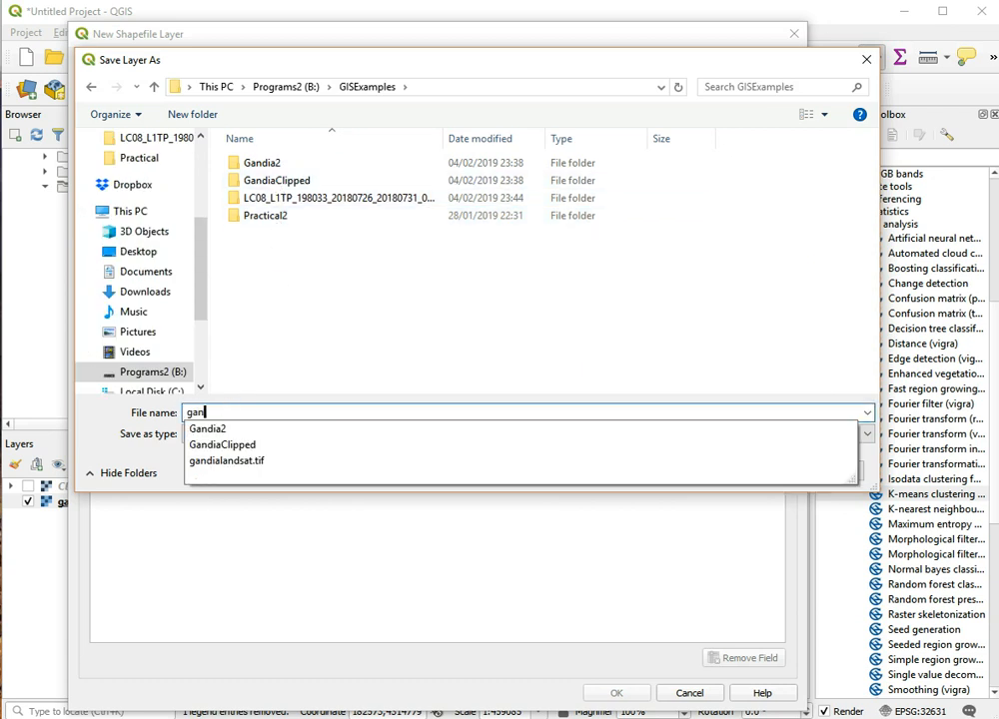
type("diate")
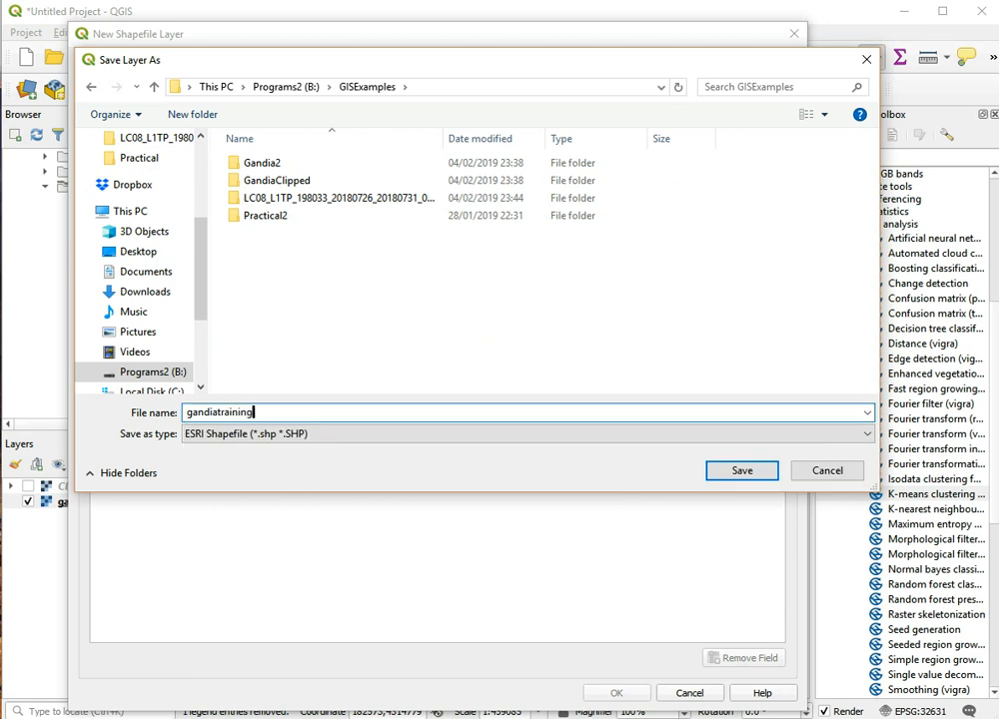
left_click(749, 472)
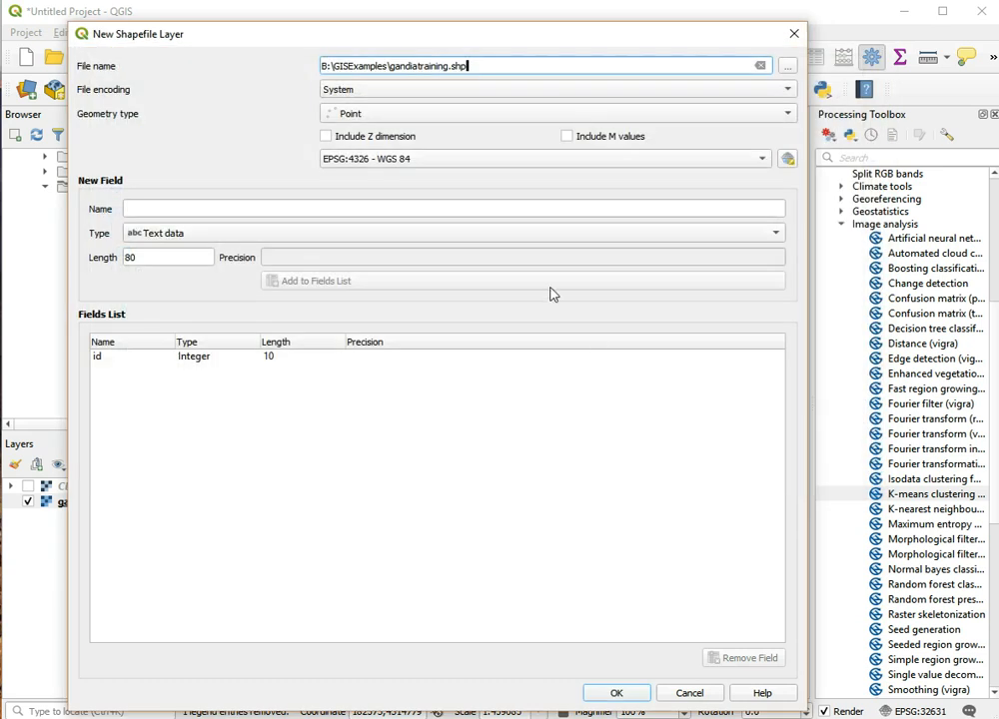
Create the shapefile with Polygon geometry and the project CRS EPSG:32631 - WGS 84 / UTM zone 31N.
left_click(480, 118)
left_click(467, 149)
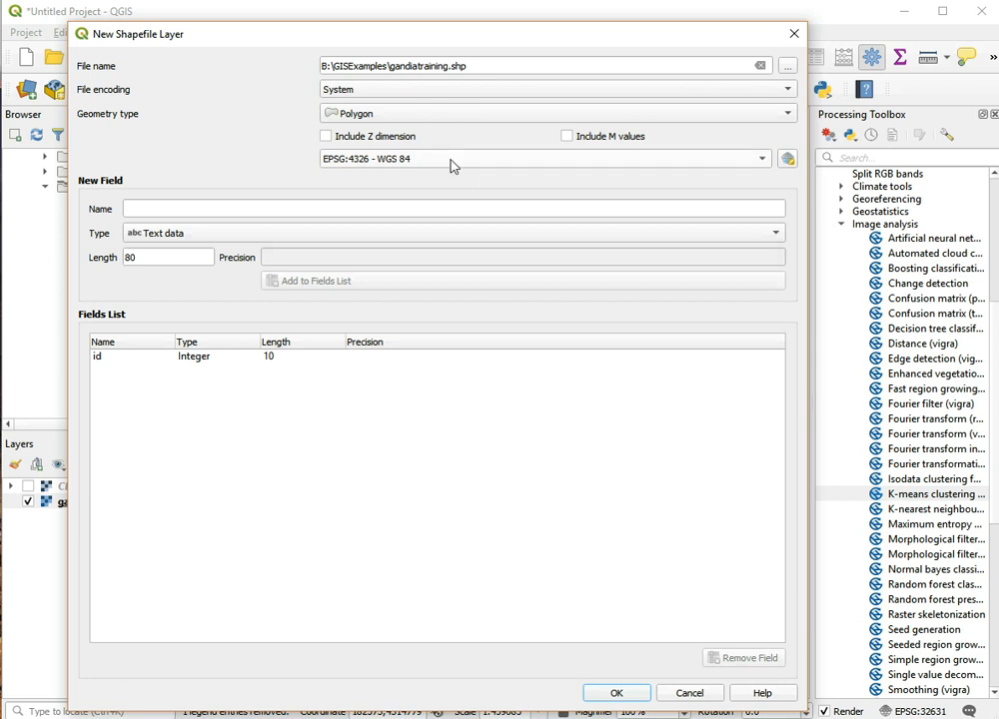
left_click(439, 162)
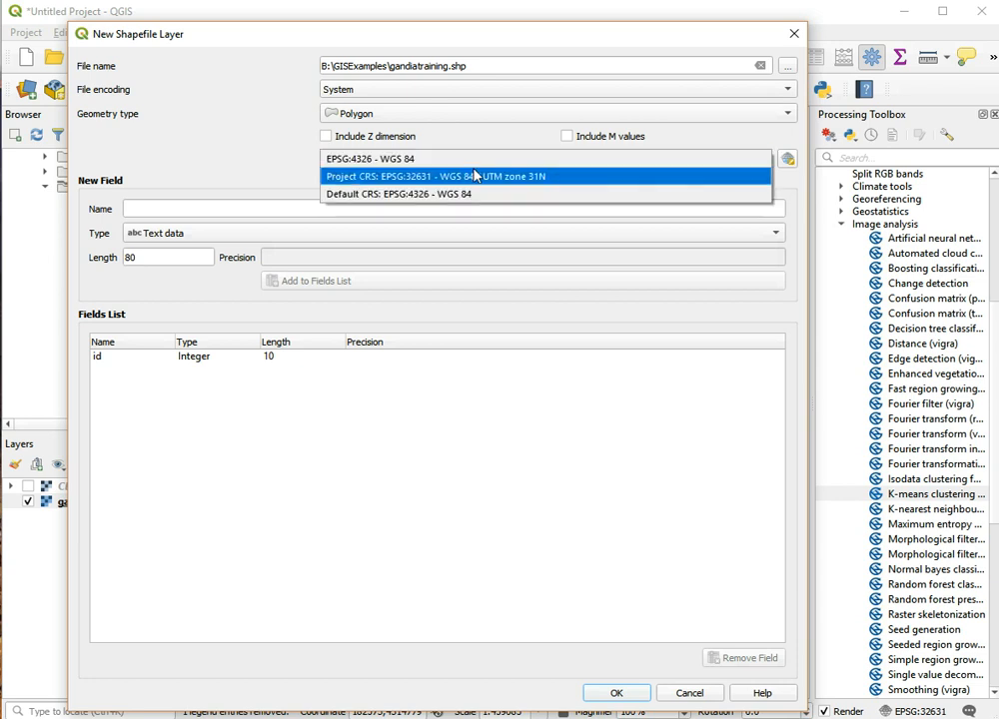
left_click(420, 180)
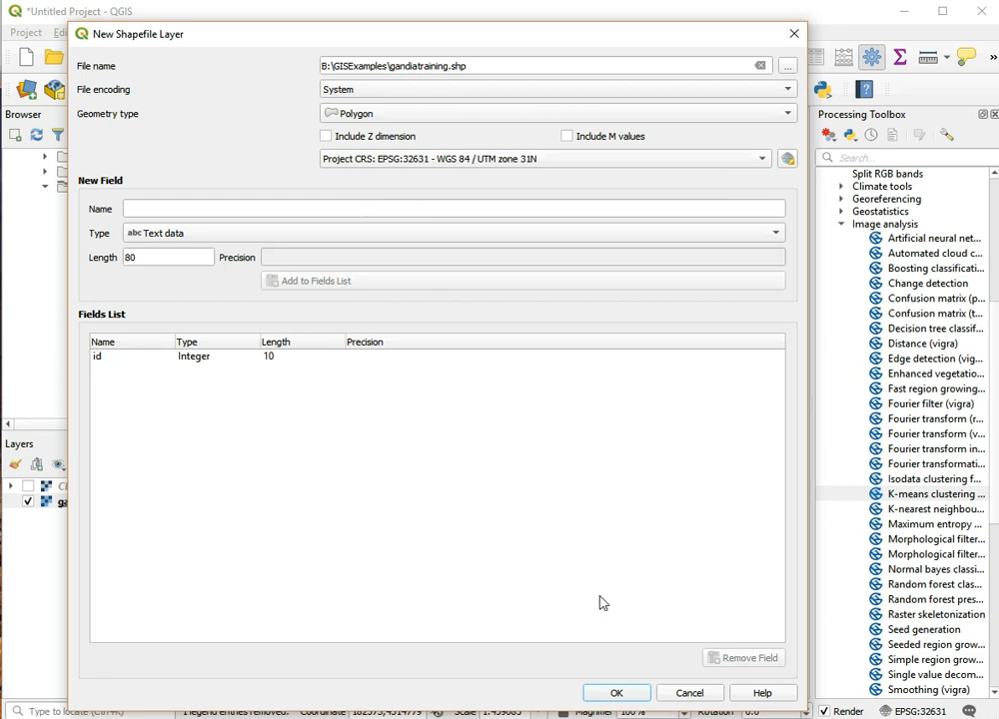
left_click(616, 693)
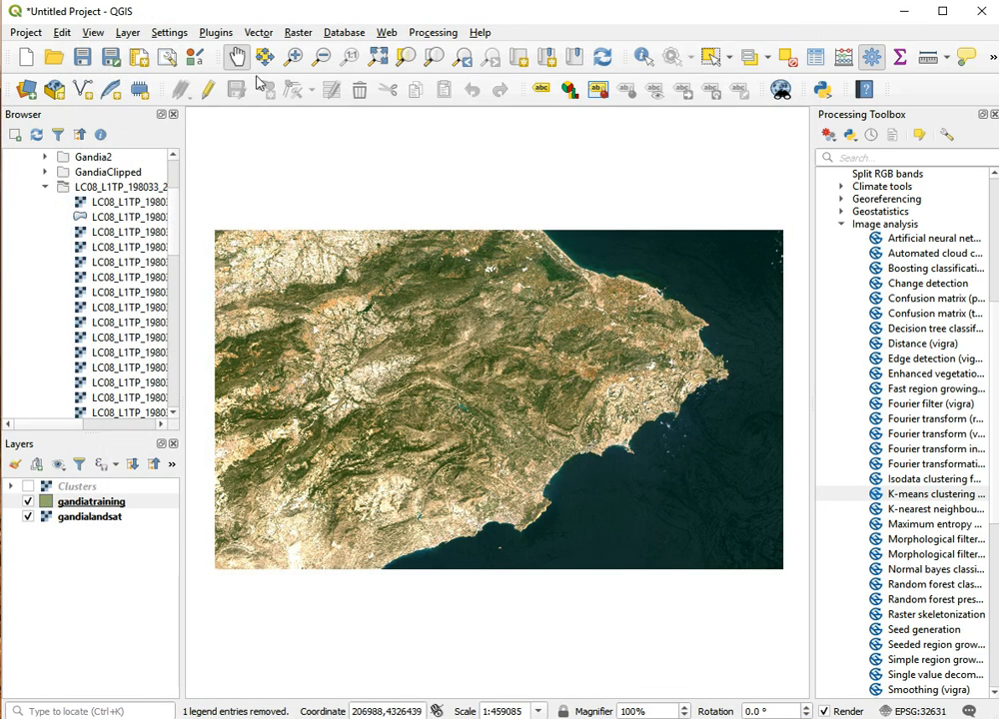
Enable editing on the gandiatraining layer and activate polygon digitizing over the south-eastern coast and sea.
left_click(292, 57)
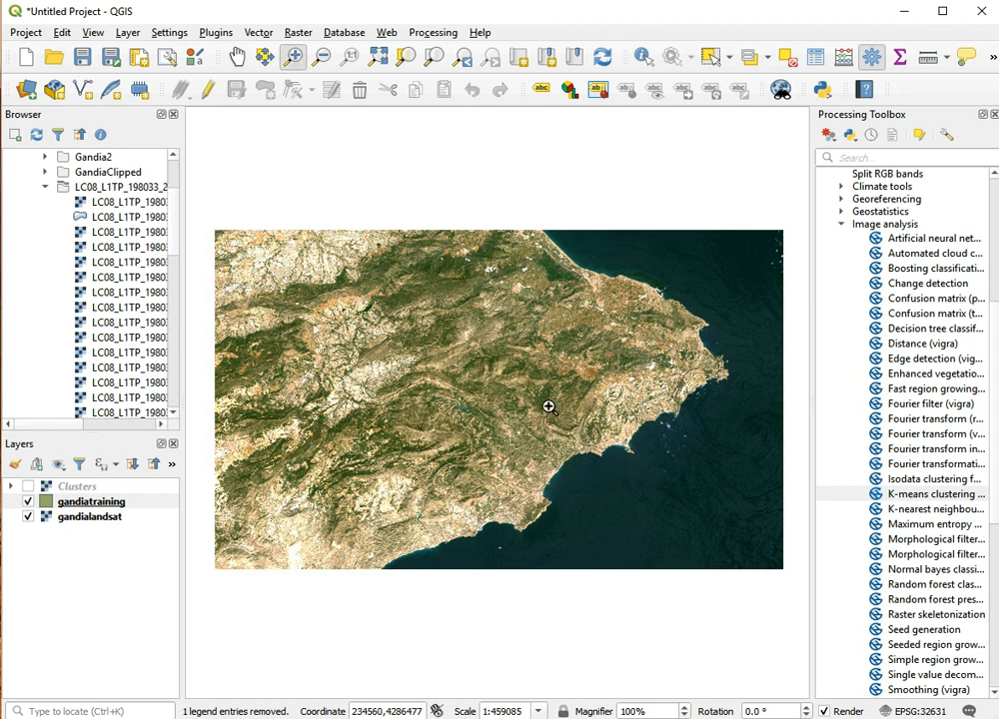
left_click_drag(486, 318, 775, 564)
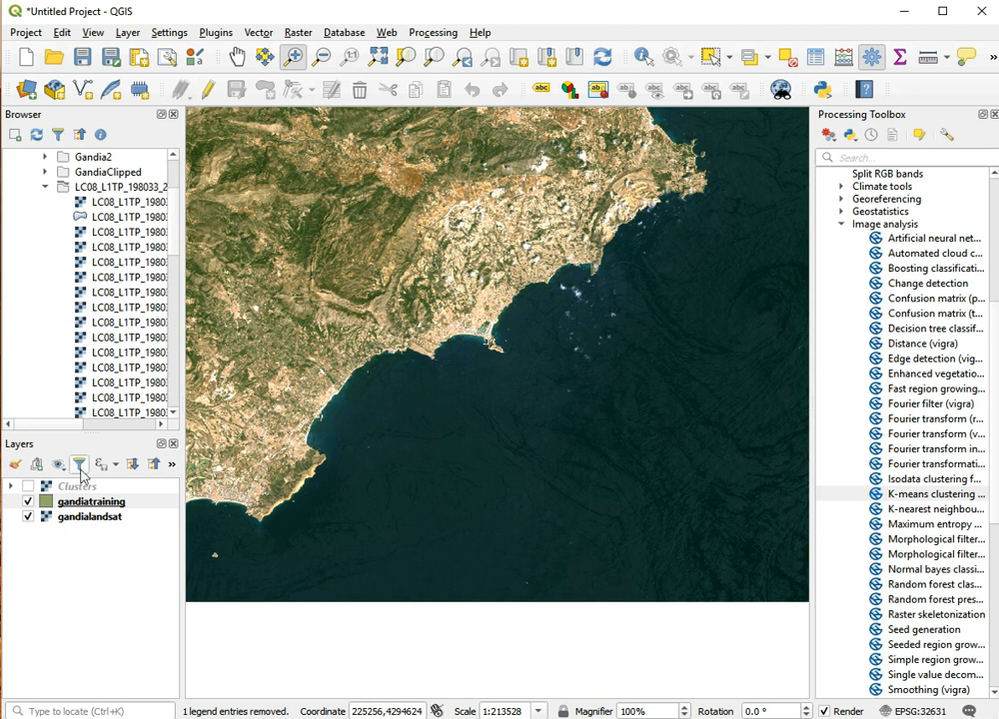
left_click(100, 502)
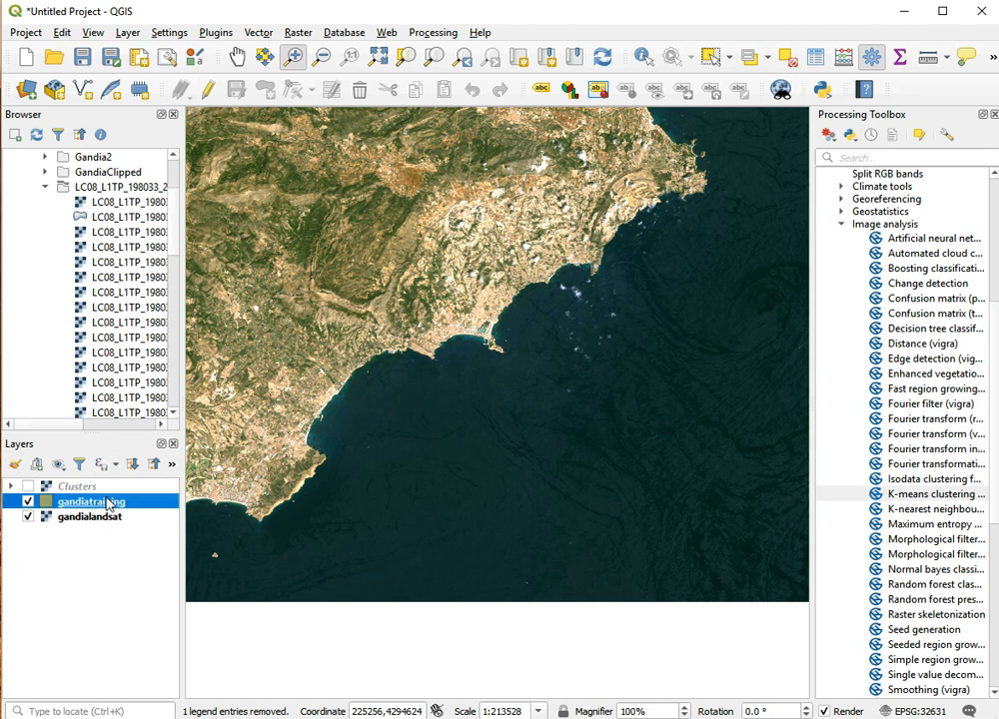
left_click(208, 91)
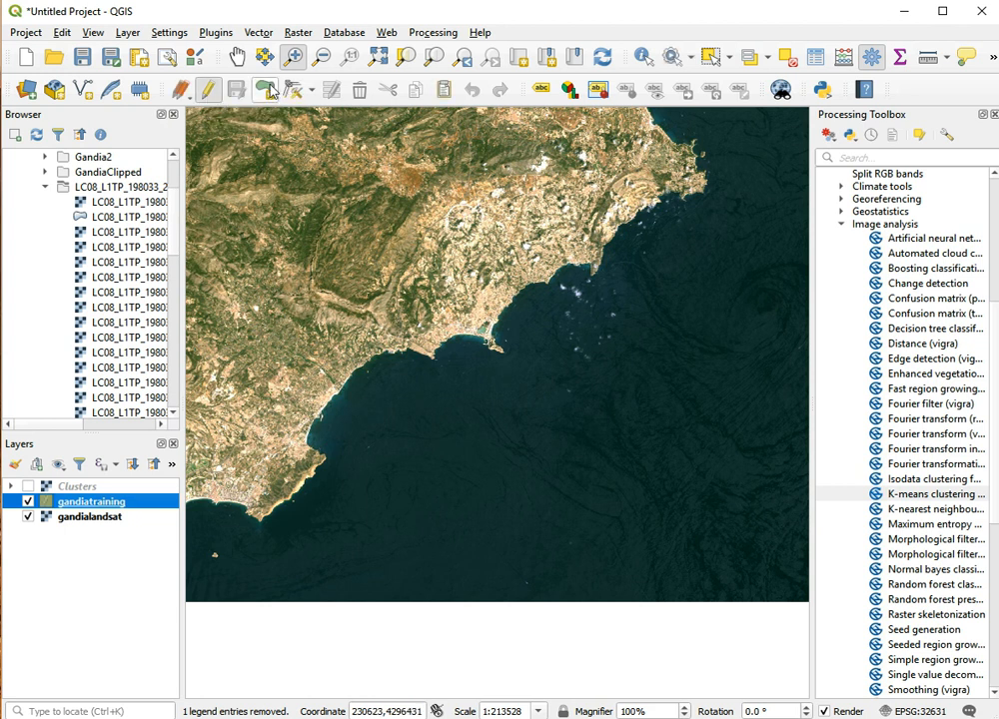
left_click(267, 90)
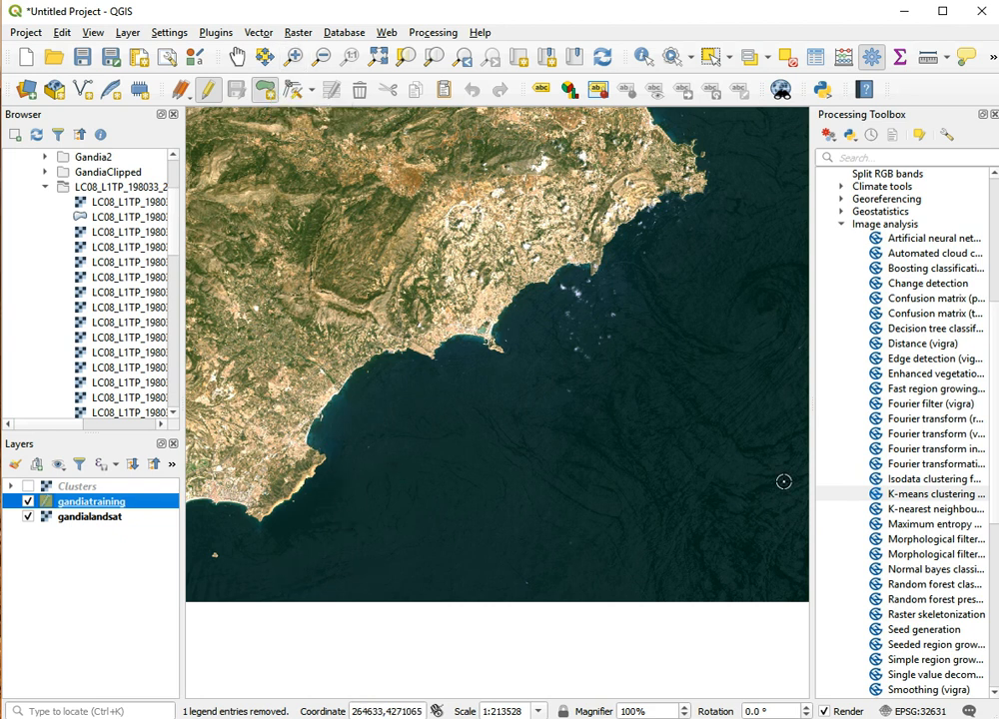
Outline a large sea training polygon from the image's eastern edge along its southern edge and close to the coastline.
left_click(799, 349)
left_click(798, 597)
left_click(310, 590)
left_click(316, 493)
left_click(338, 453)
scroll(338, 412, "up", 3)
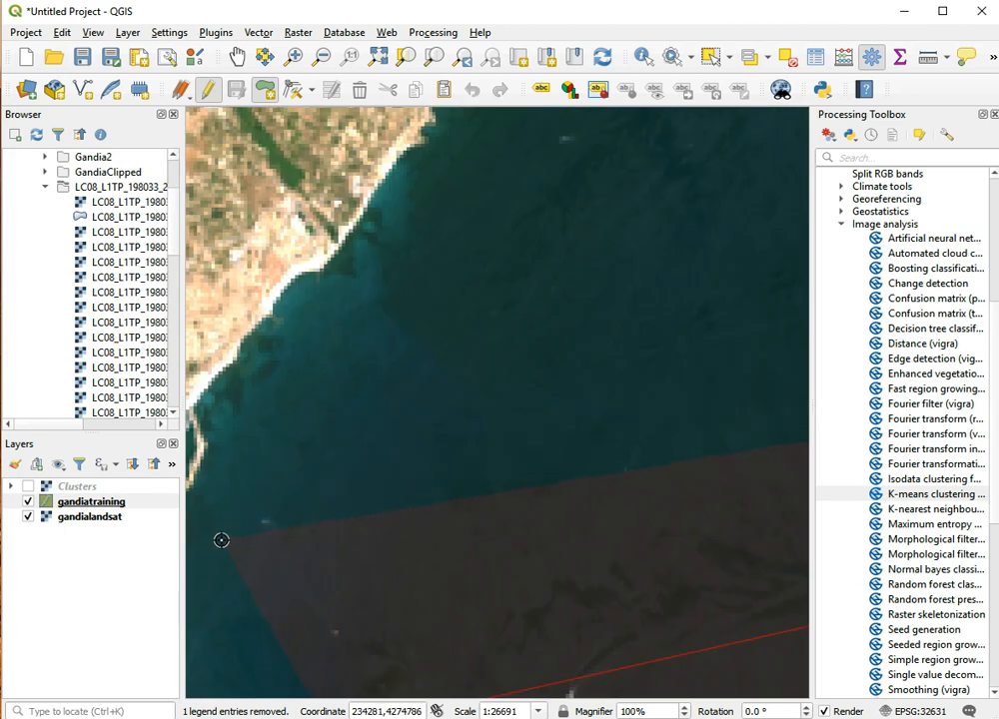
left_click(236, 397)
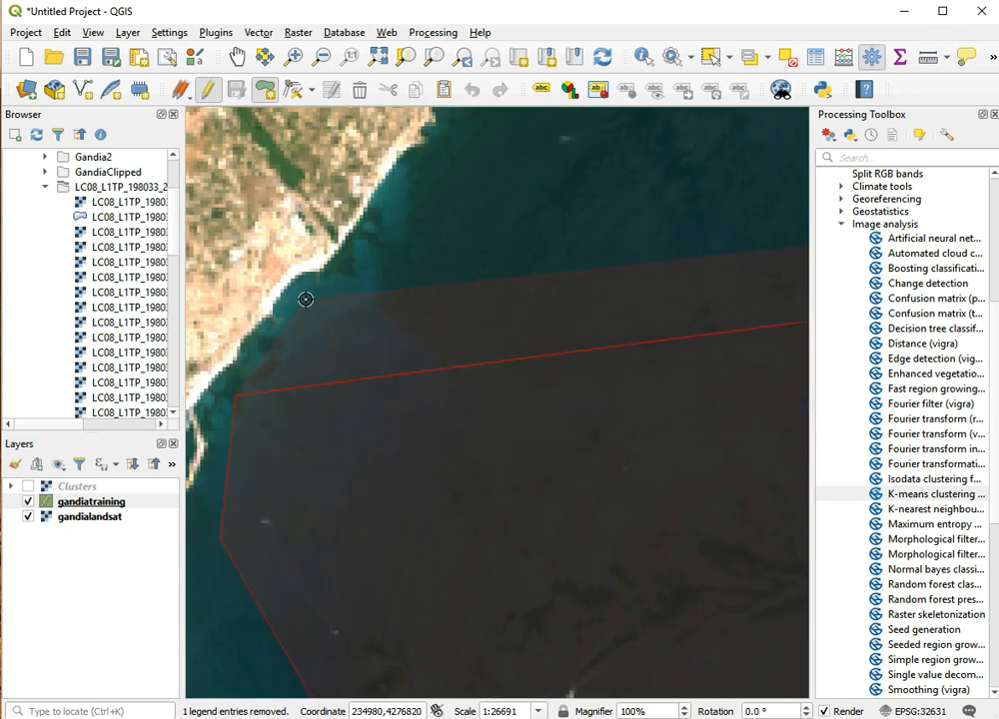
scroll(413, 248, "down", 3)
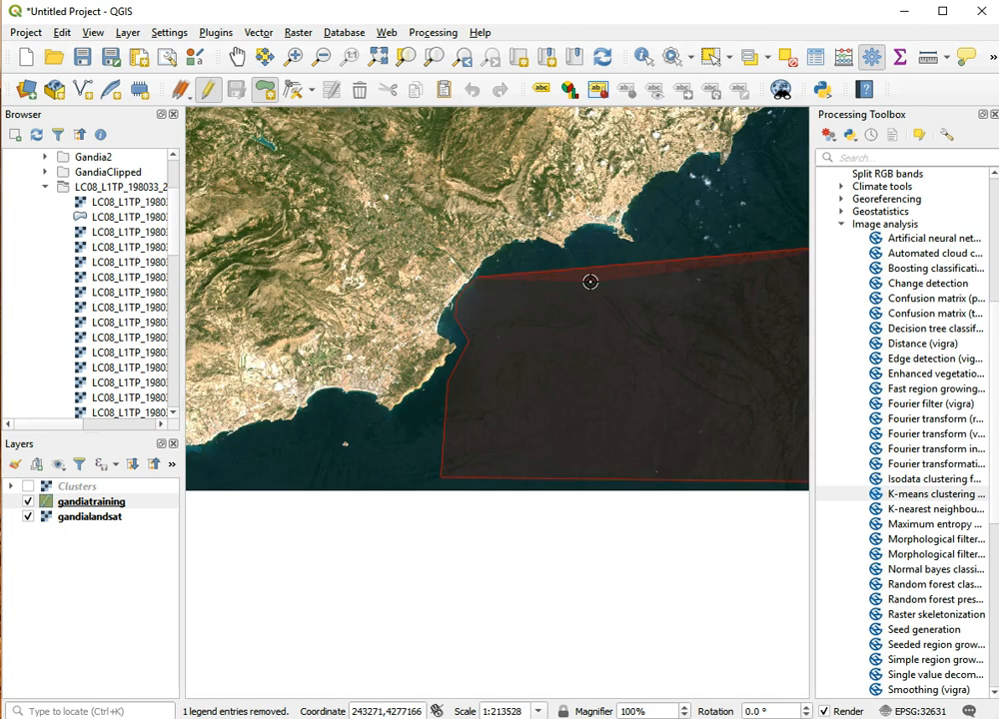
scroll(727, 296, "down", 3)
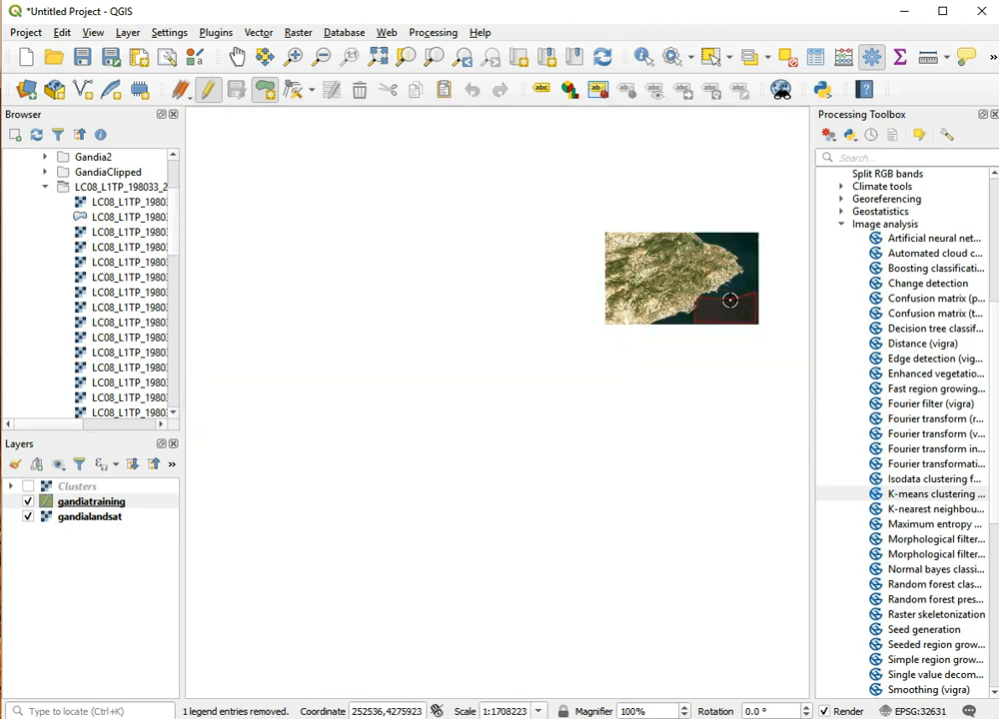
scroll(730, 300, "up", 3)
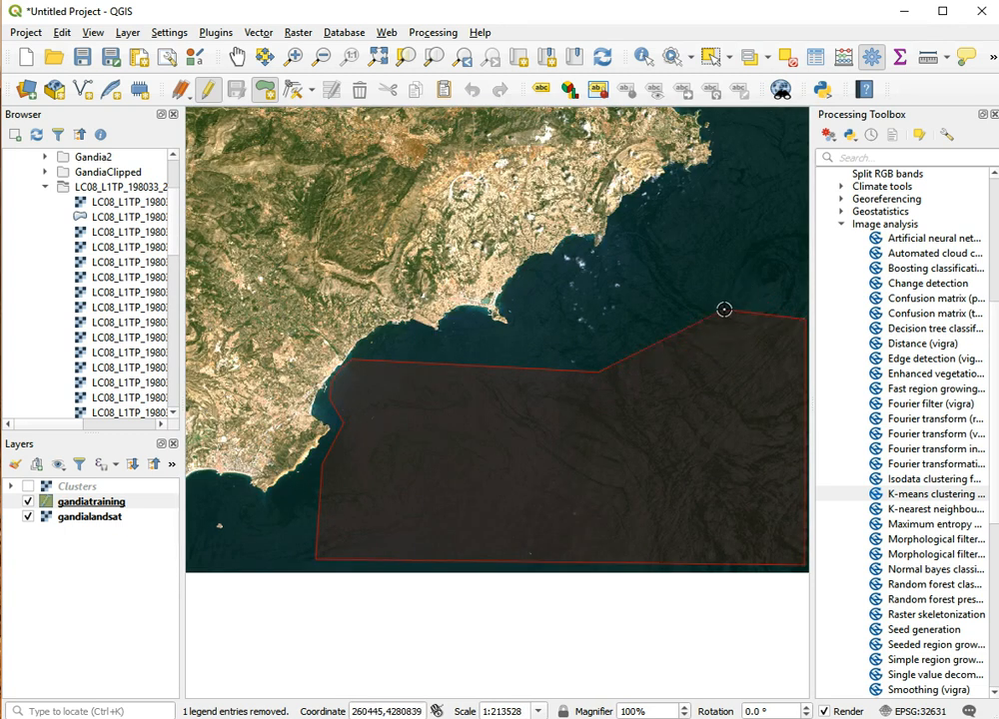
Complete the sea polygon with id 0 and record "0 sea" in a Notepad class list.
right_click(695, 303)
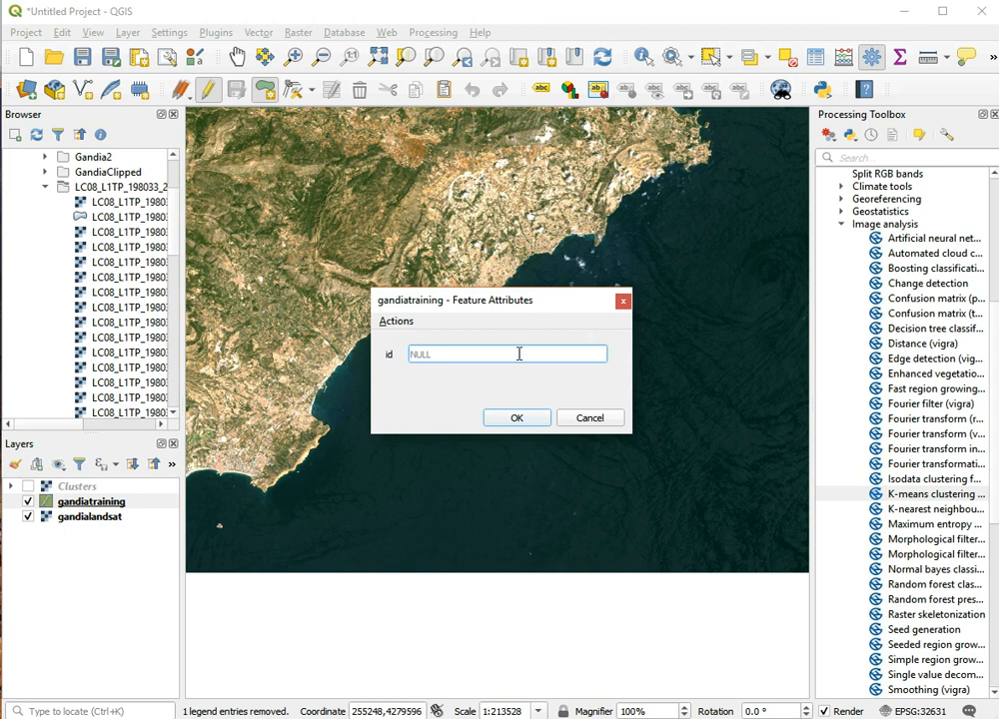
type("0")
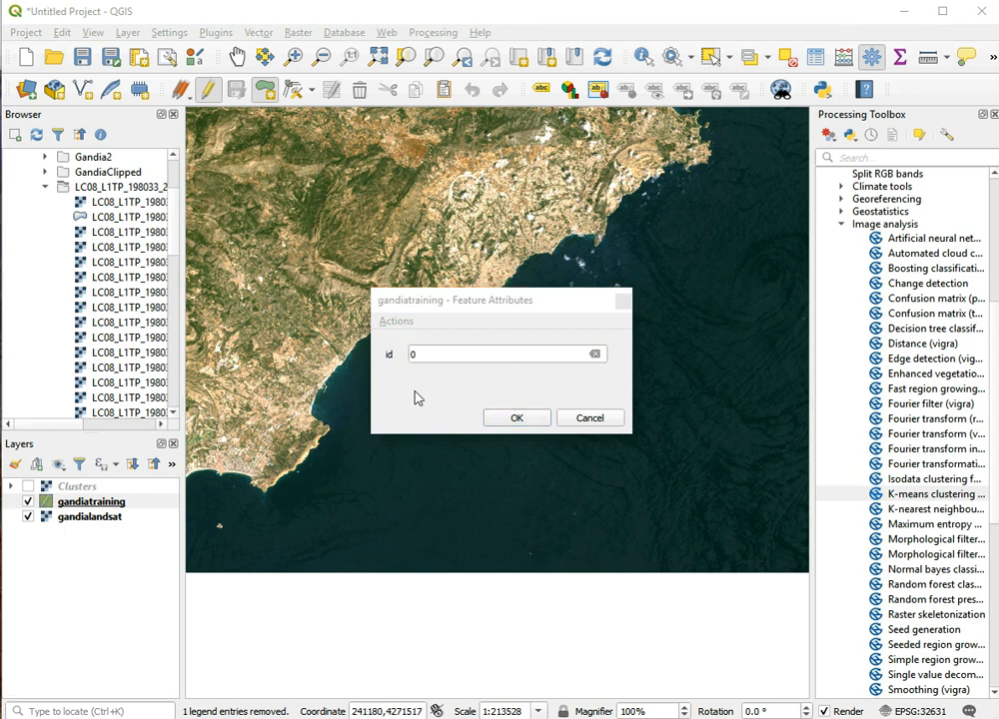
left_click_drag(0, 202, 214, 70)
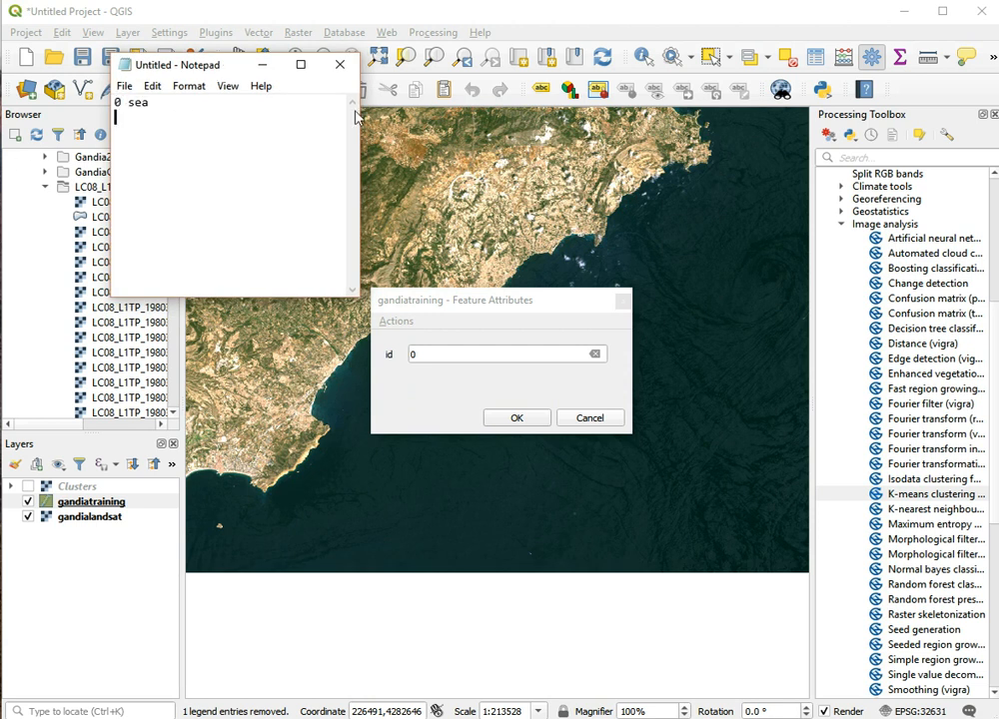
left_click(516, 419)
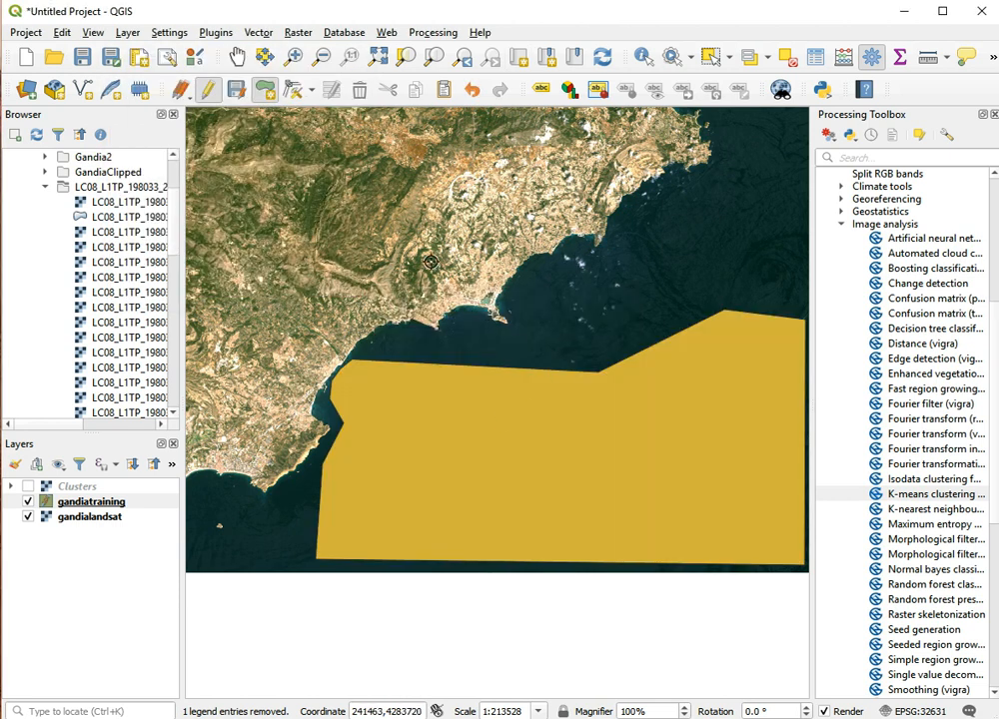
Outline a forest training polygon around the elongated dark green hillside south of the bright farmland inland.
left_click(237, 56)
left_click_drag(366, 265, 497, 346)
left_click_drag(392, 452, 616, 356)
left_click_drag(304, 427, 540, 426)
scroll(503, 421, "up", 3)
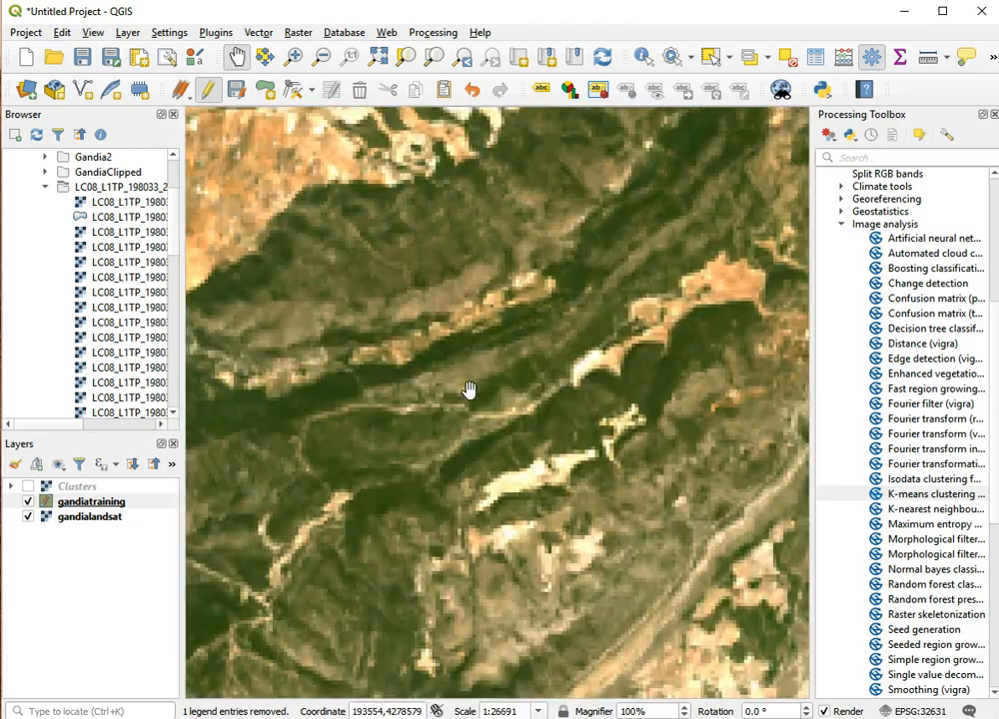
left_click_drag(410, 406, 518, 430)
left_click_drag(524, 337, 446, 284)
left_click_drag(400, 395, 526, 396)
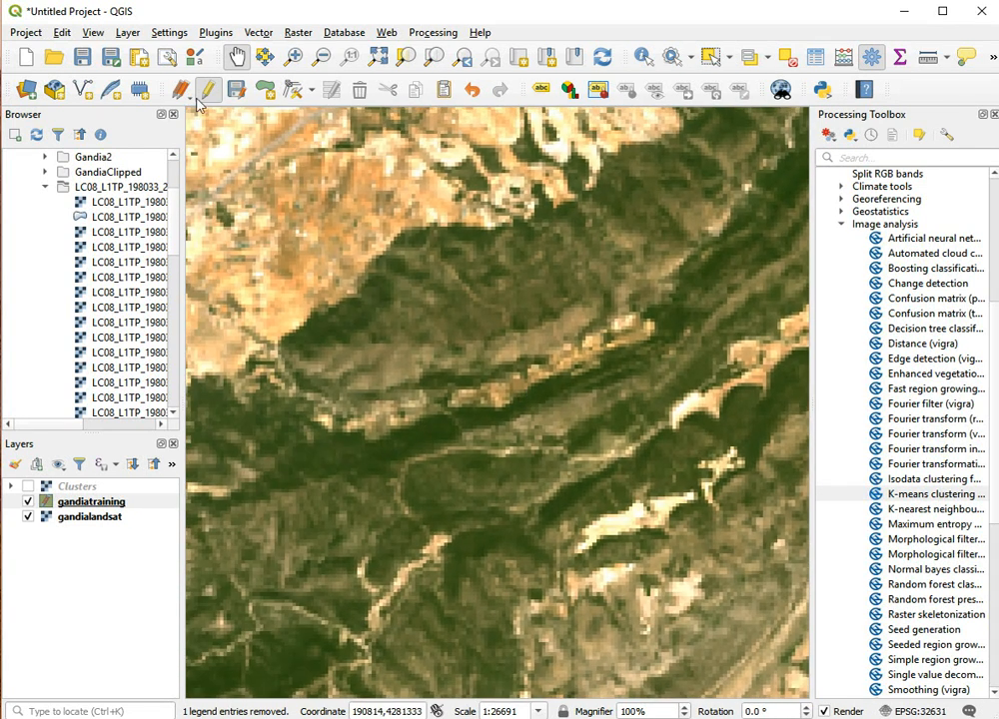
left_click(263, 91)
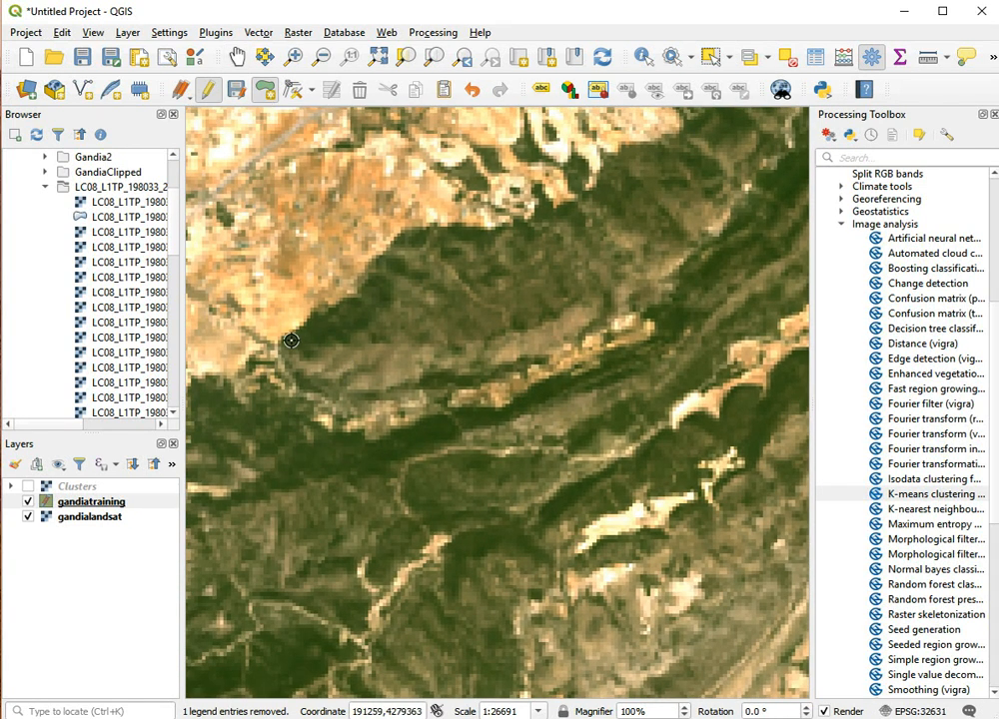
left_click(371, 302)
left_click(398, 249)
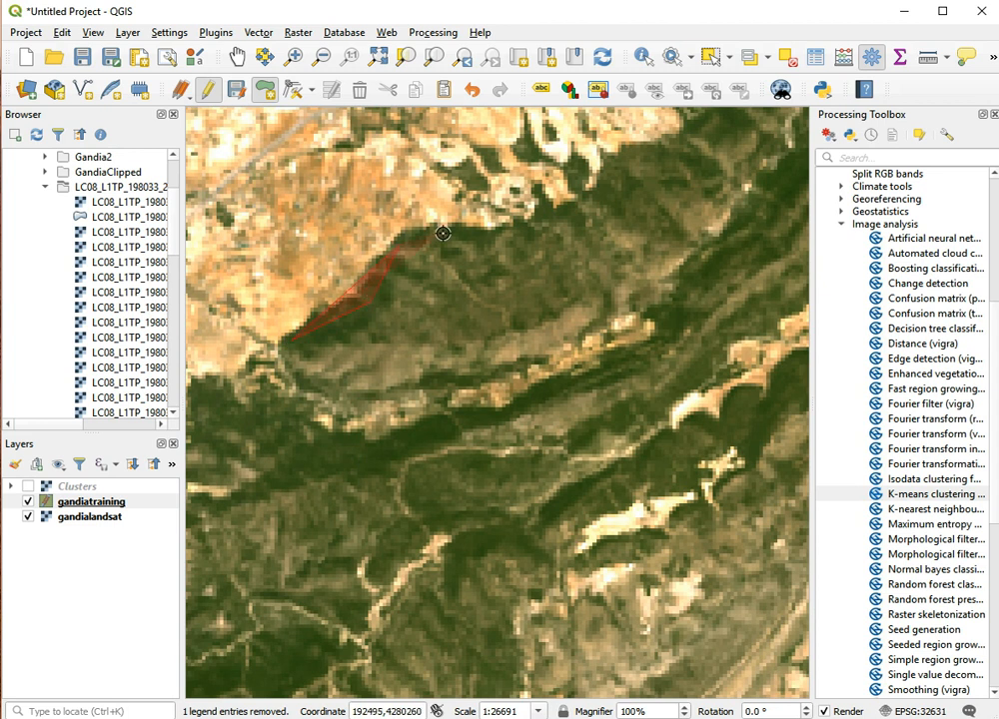
left_click(687, 199)
left_click(687, 236)
left_click(517, 353)
left_click(441, 381)
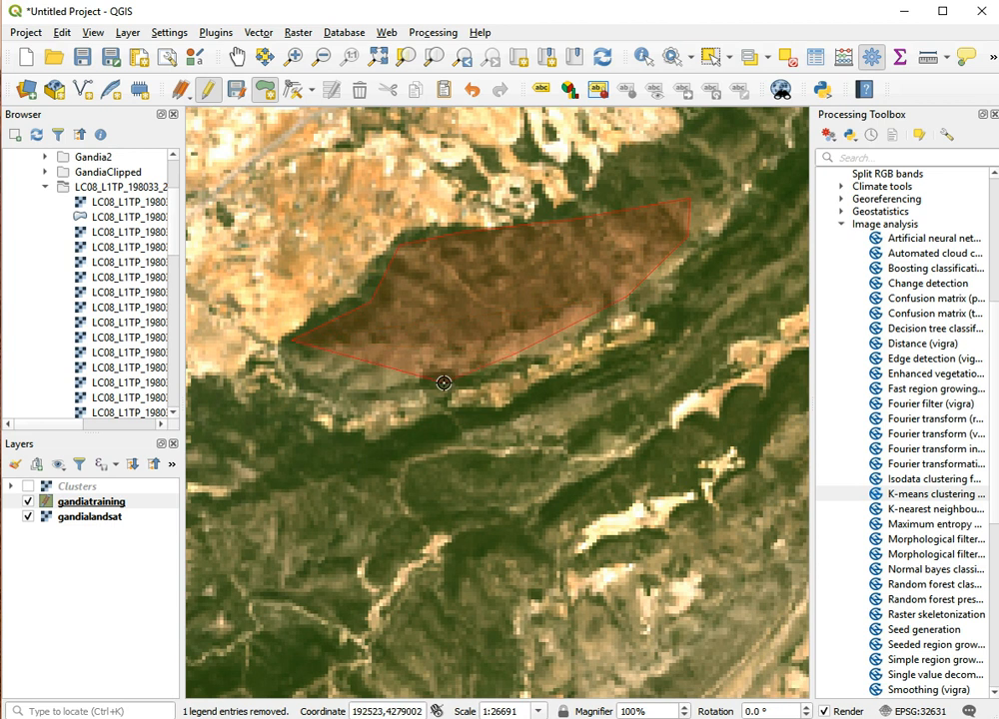
Complete the forest polygon with id 1 and add "1 forest" to the Notepad class list.
right_click(326, 378)
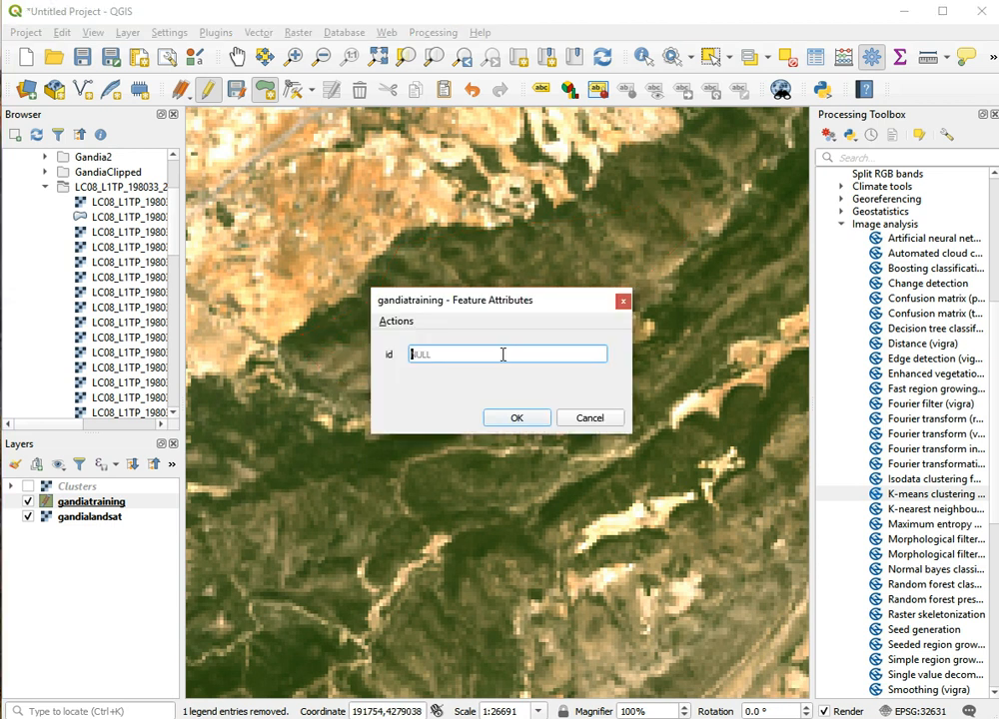
key("Return")
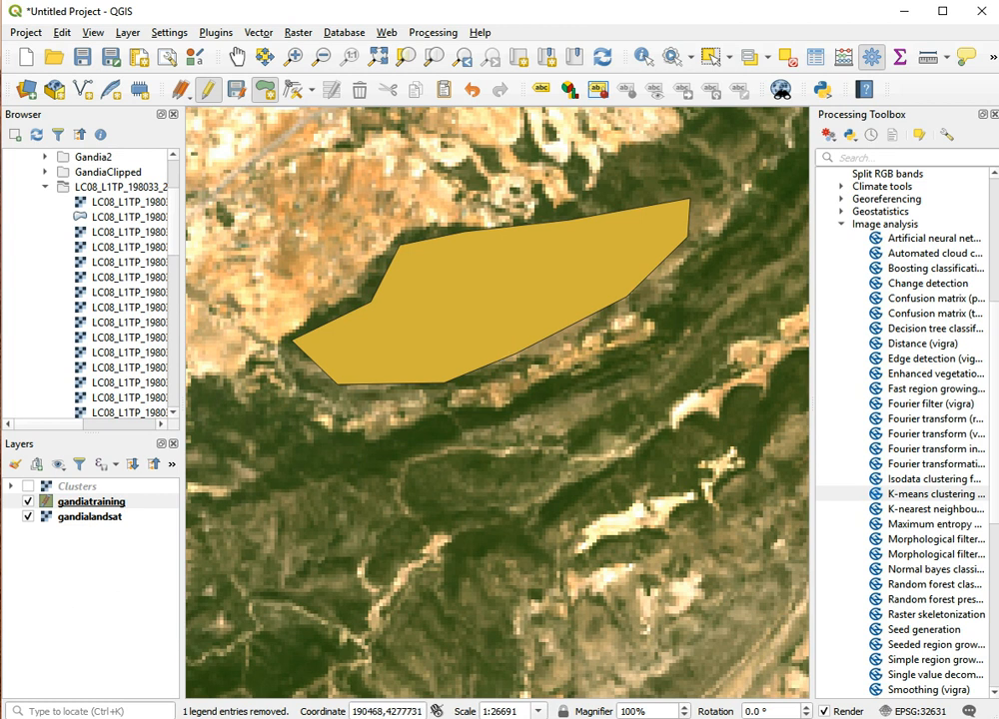
key("alt+Tab")
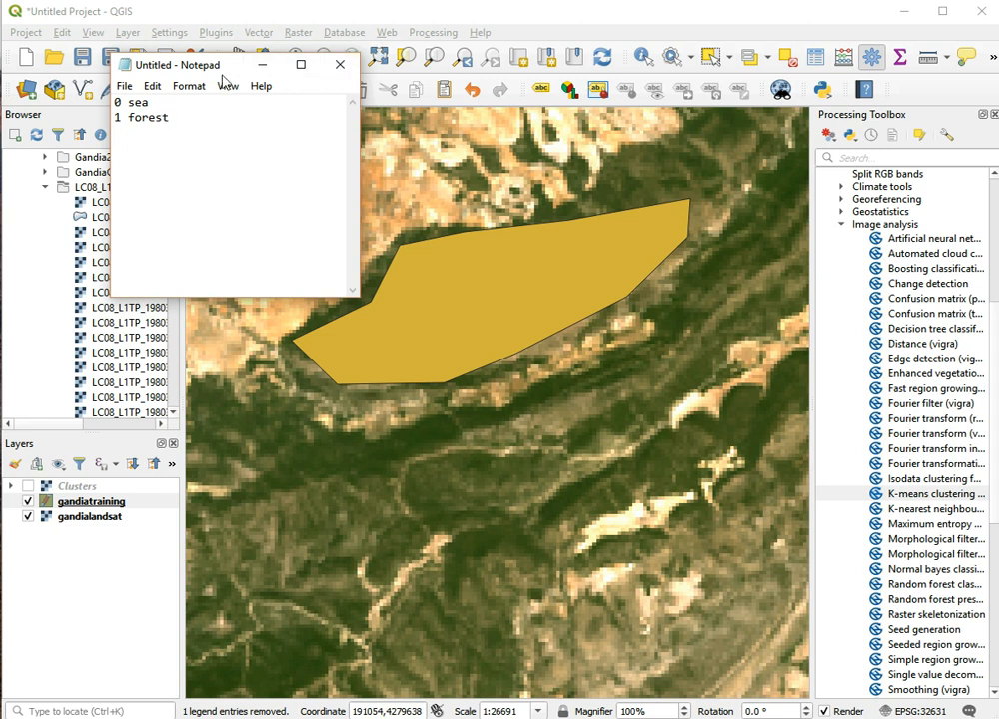
Outline an urban training polygon around the pinkish-orange town inland, south-west of the dark green coastal marsh fields.
left_click_drag(241, 66, 107, 71)
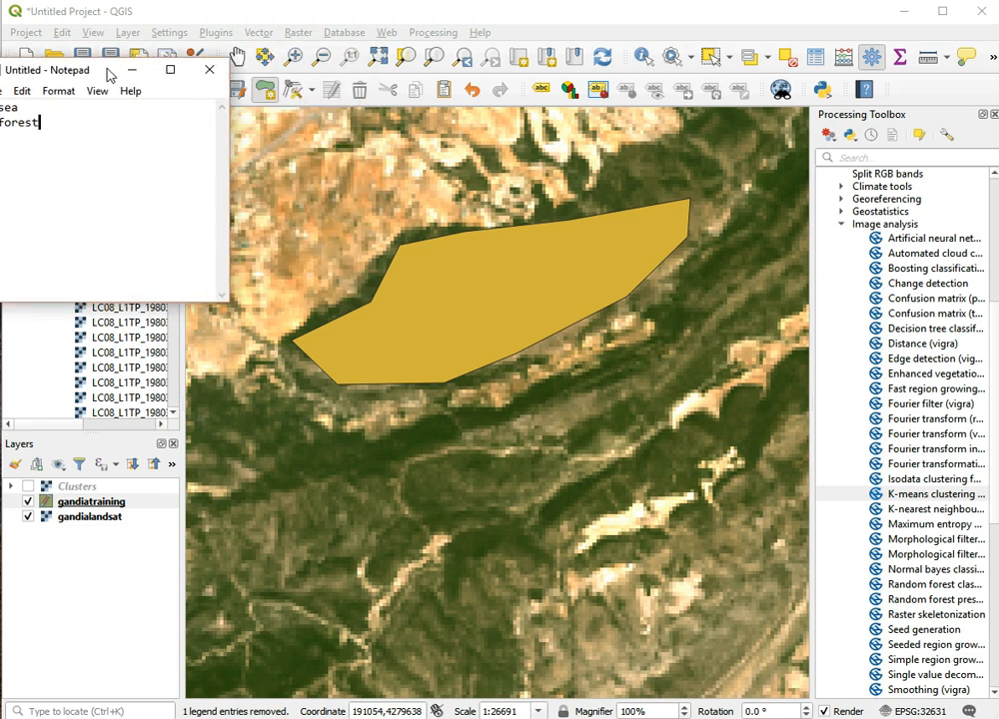
left_click(296, 15)
scroll(424, 291, "down", 3)
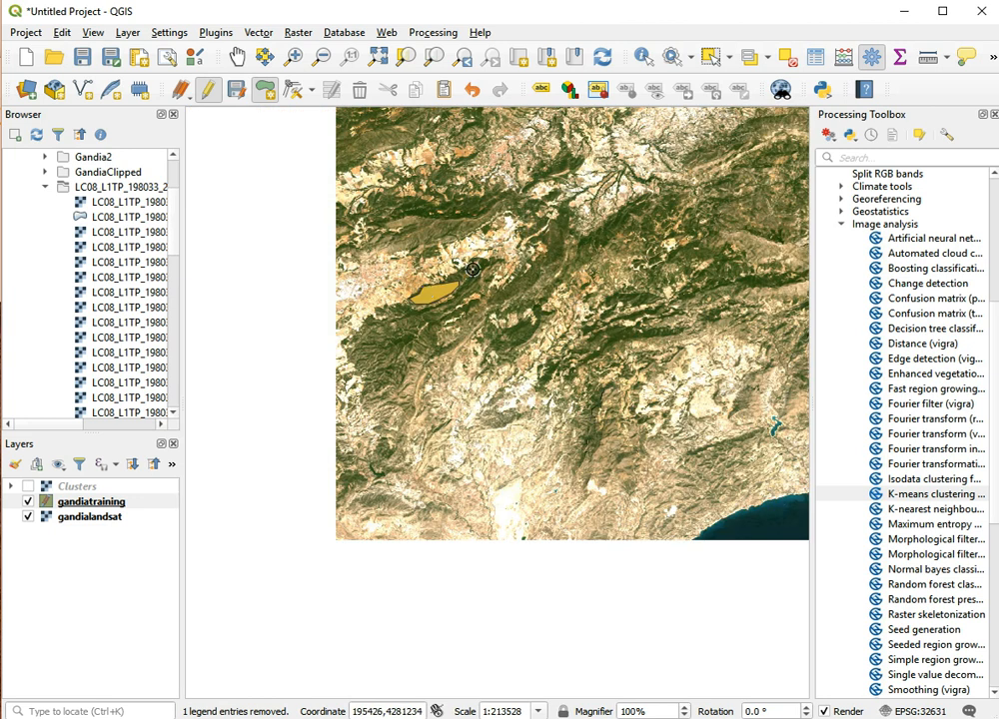
scroll(529, 337, "down", 3)
scroll(608, 297, "up", 3)
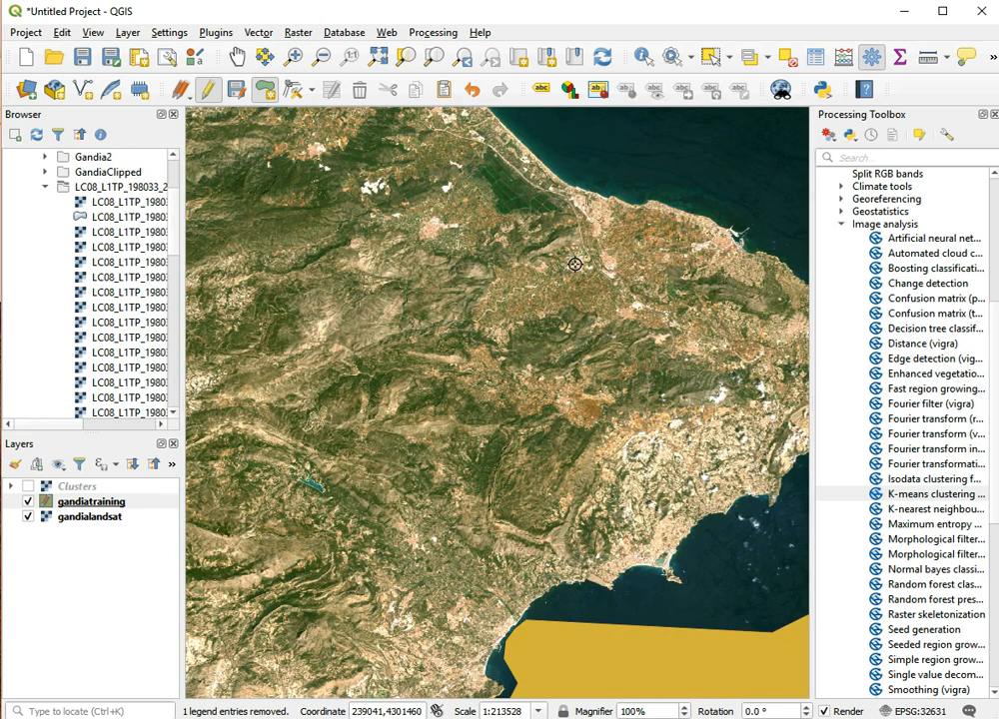
scroll(435, 229, "up", 3)
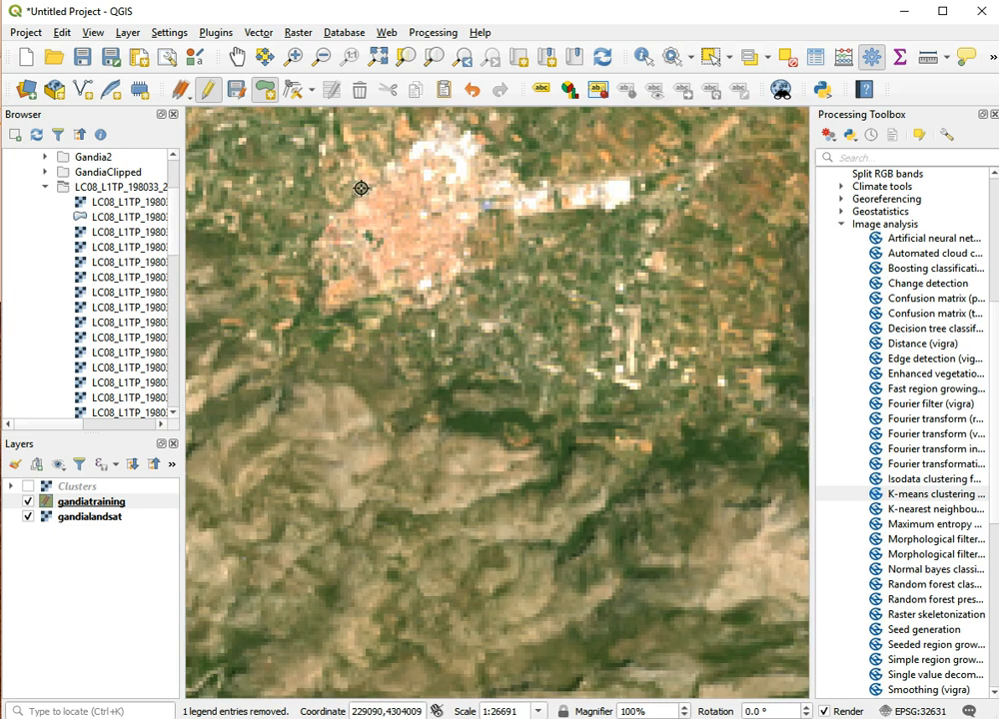
left_click(323, 231)
left_click(443, 134)
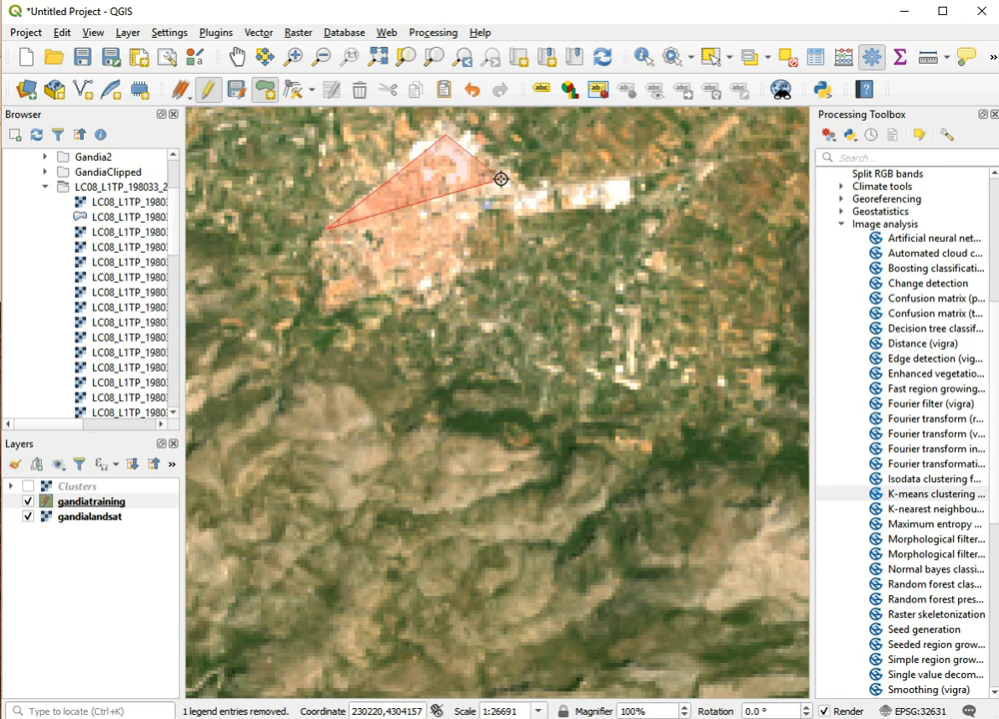
left_click(499, 180)
left_click(435, 289)
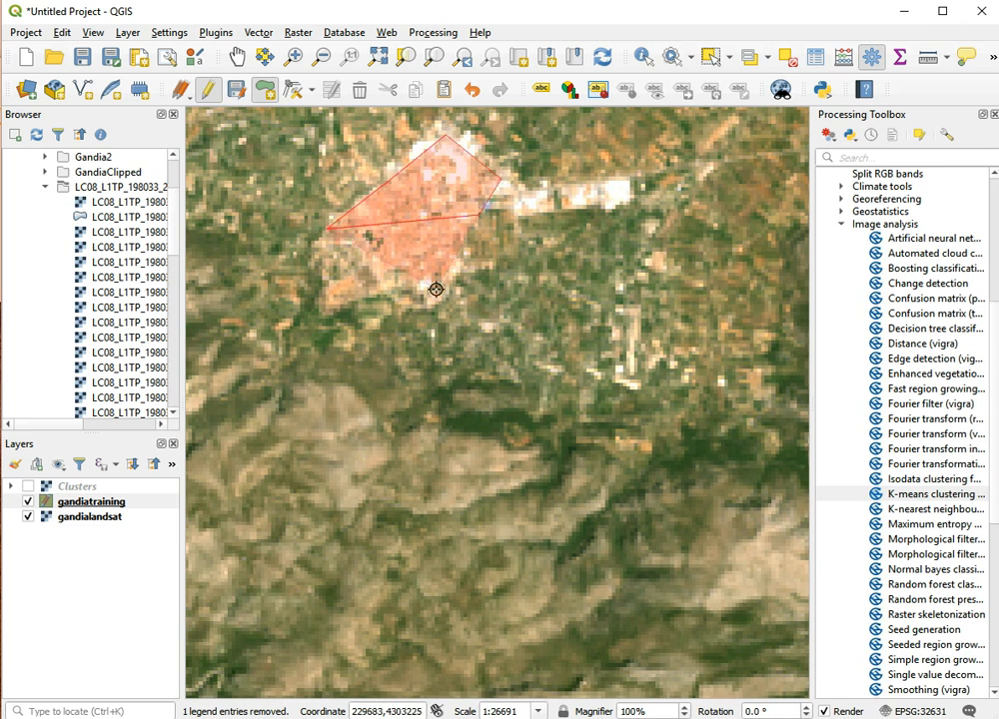
Complete the urban polygon with id 2 and add "2 urban" to the Notepad class list.
right_click(353, 289)
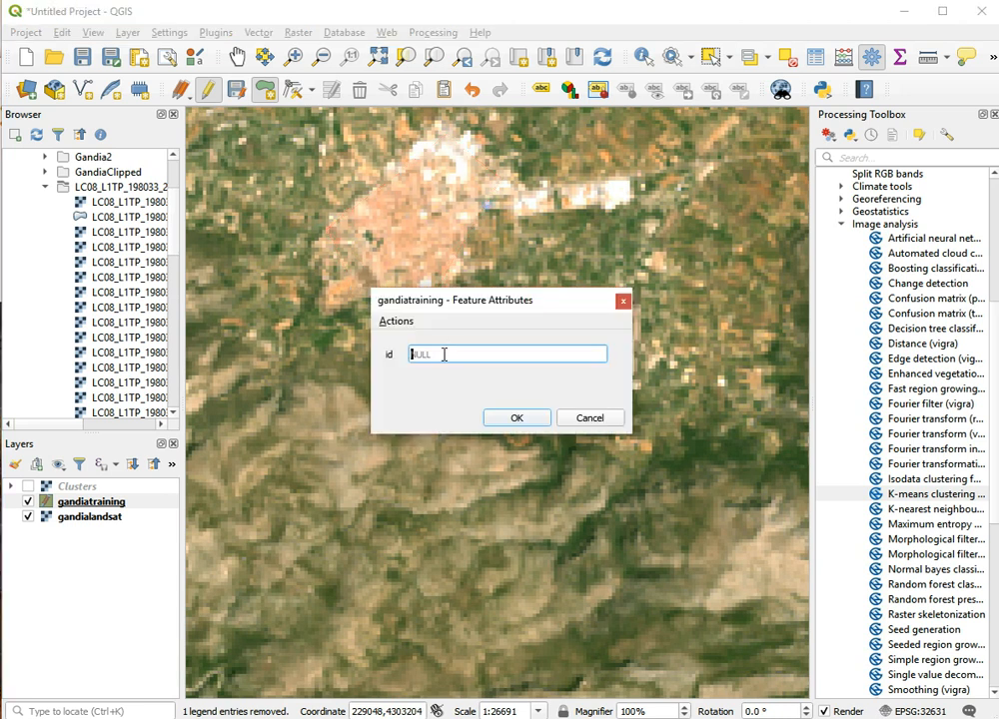
key("Return")
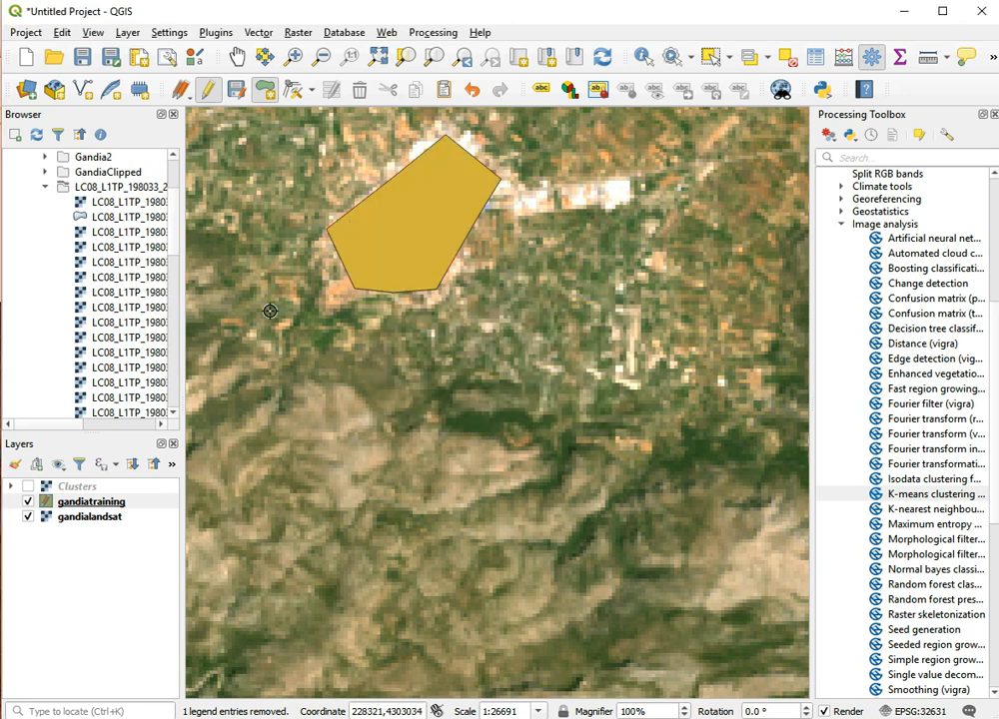
left_click(1, 212)
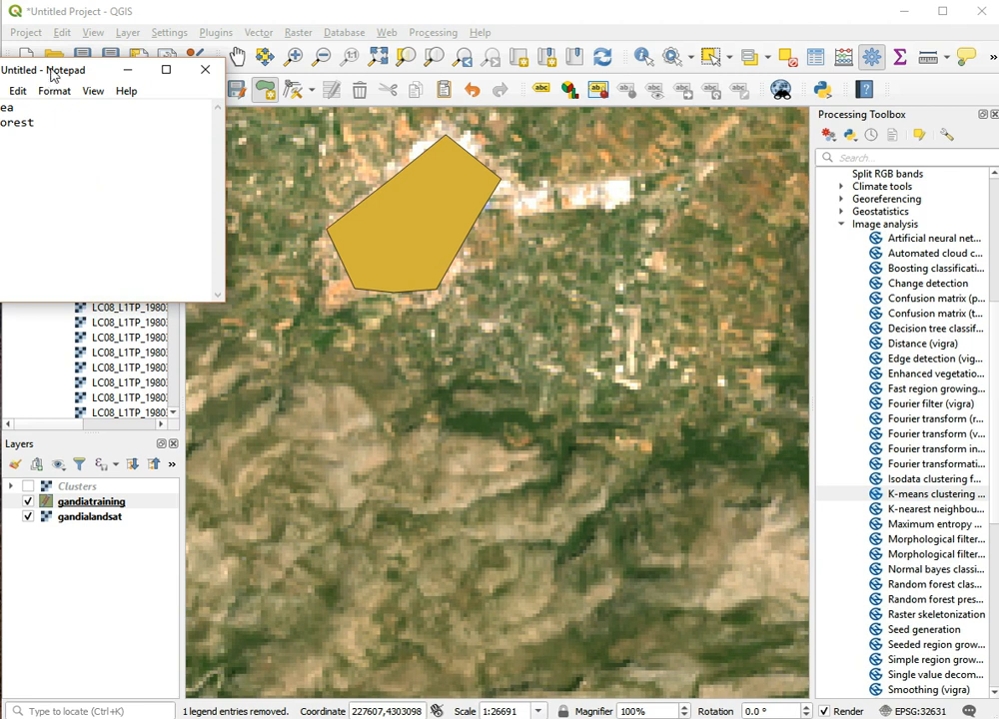
left_click_drag(49, 80, 89, 74)
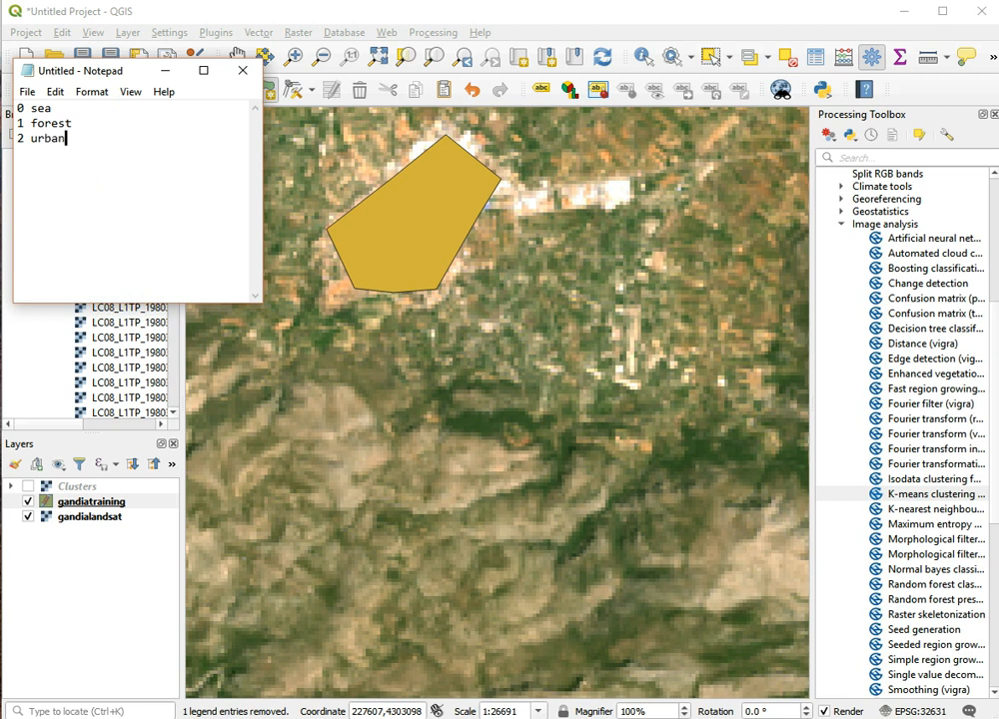
left_click_drag(137, 63, 99, 70)
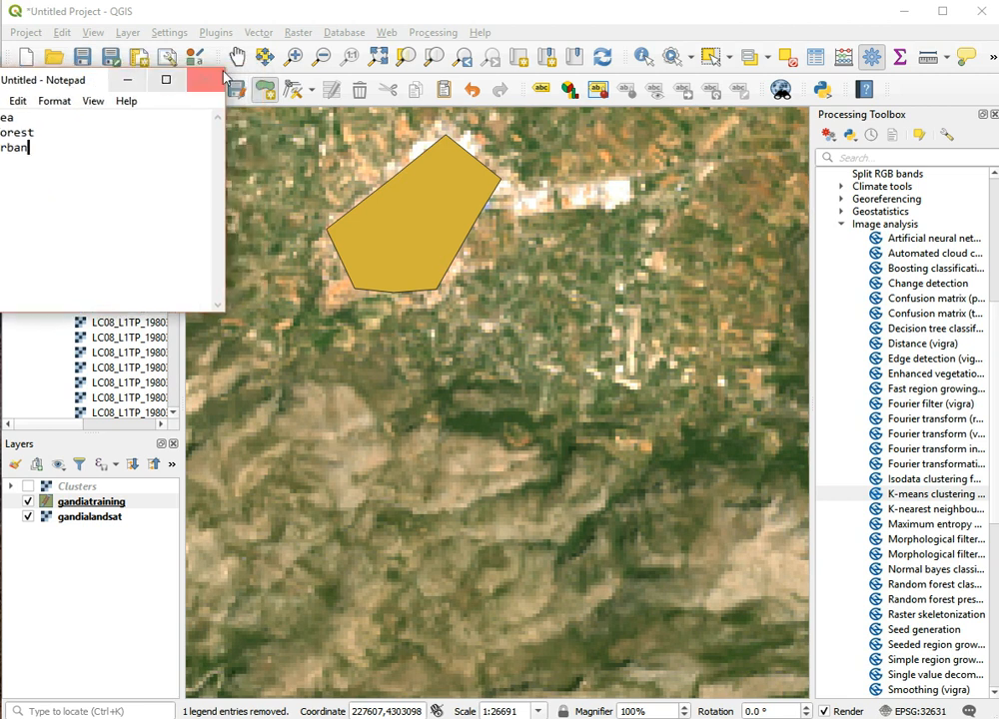
Outline a large agriculture training polygon over the orange-green fields south-east of the urban polygon, spanning the pale winding riverbed.
left_click(260, 10)
scroll(451, 237, "down", 3)
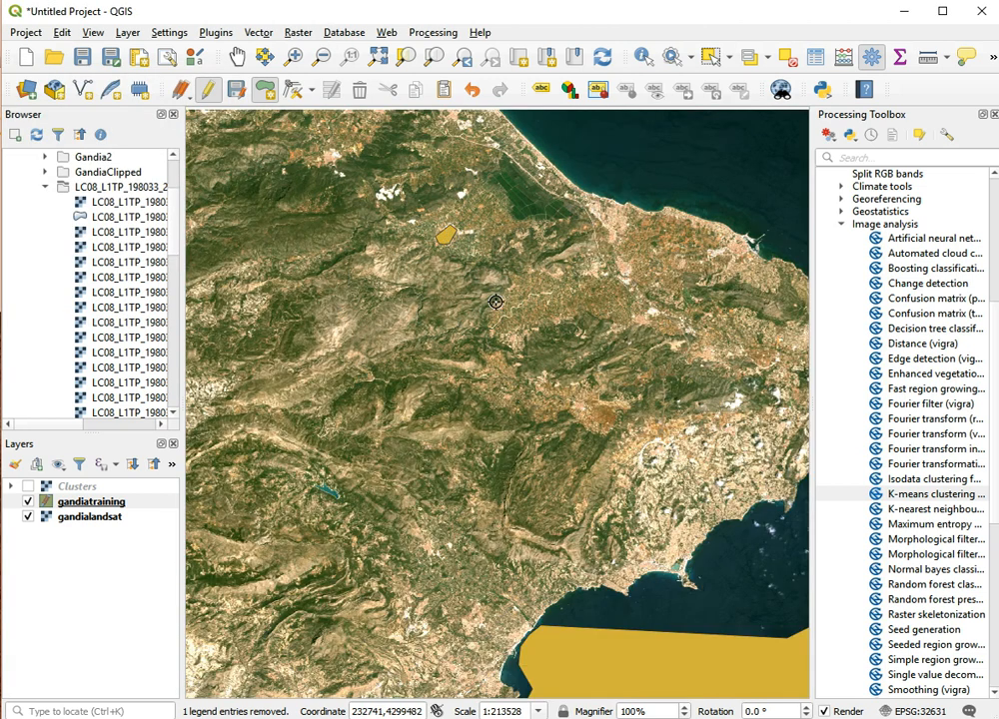
scroll(564, 290, "up", 3)
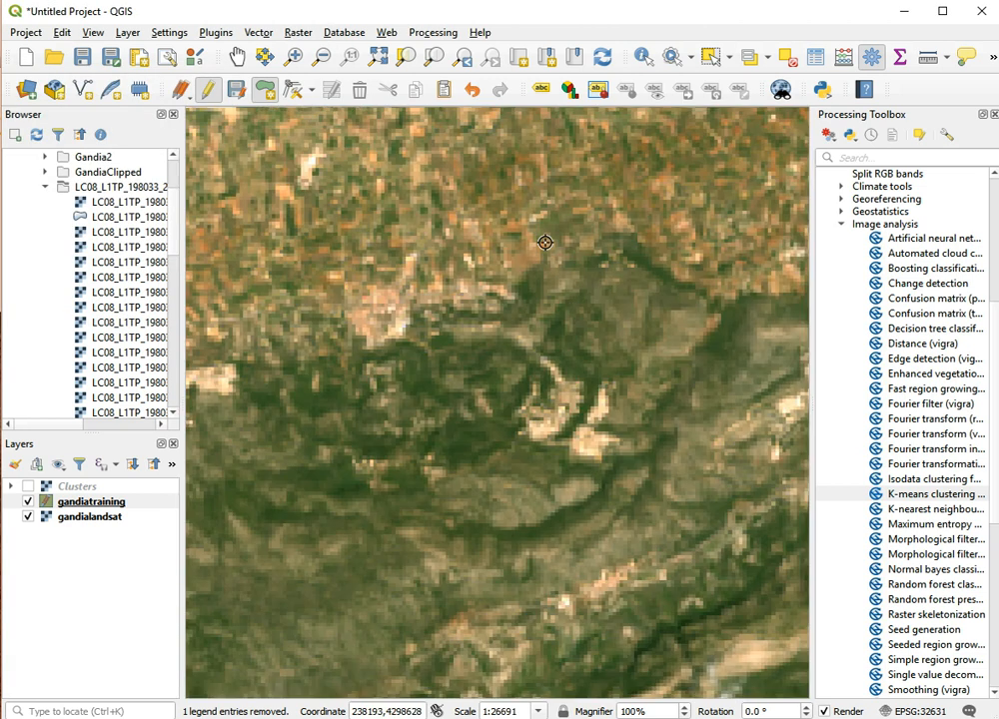
left_click(236, 56)
left_click_drag(349, 186, 539, 402)
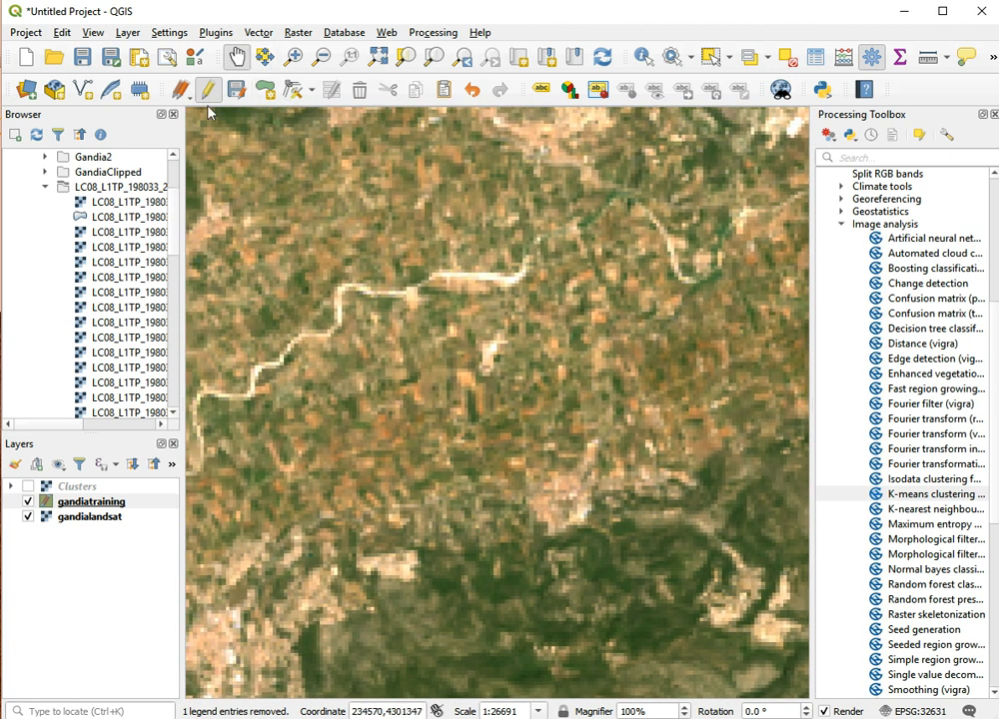
left_click(263, 89)
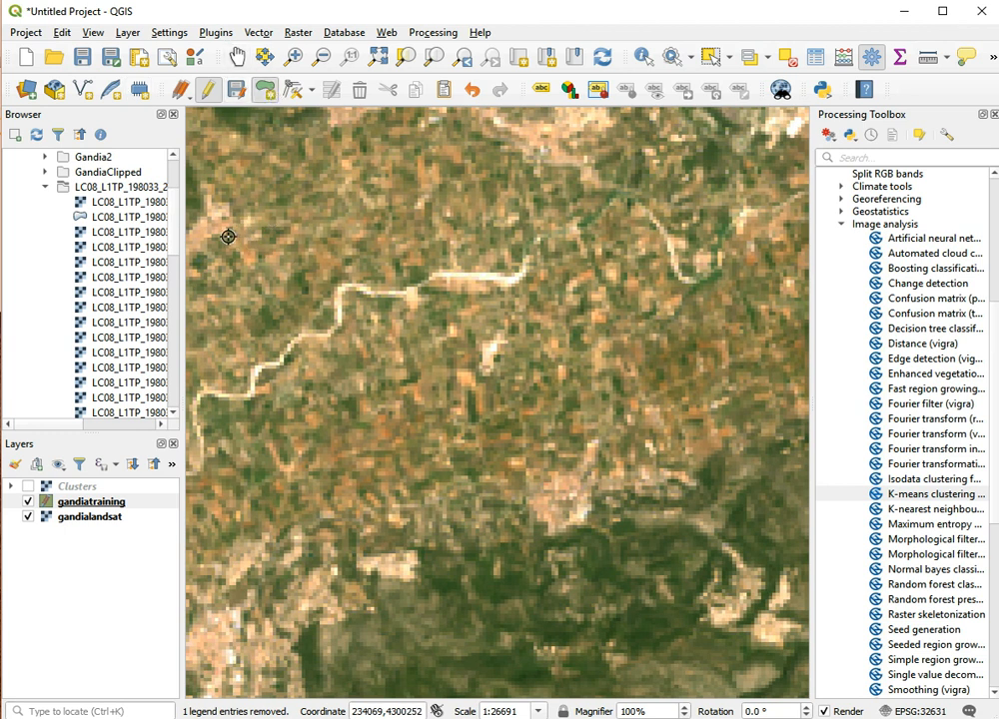
left_click(215, 151)
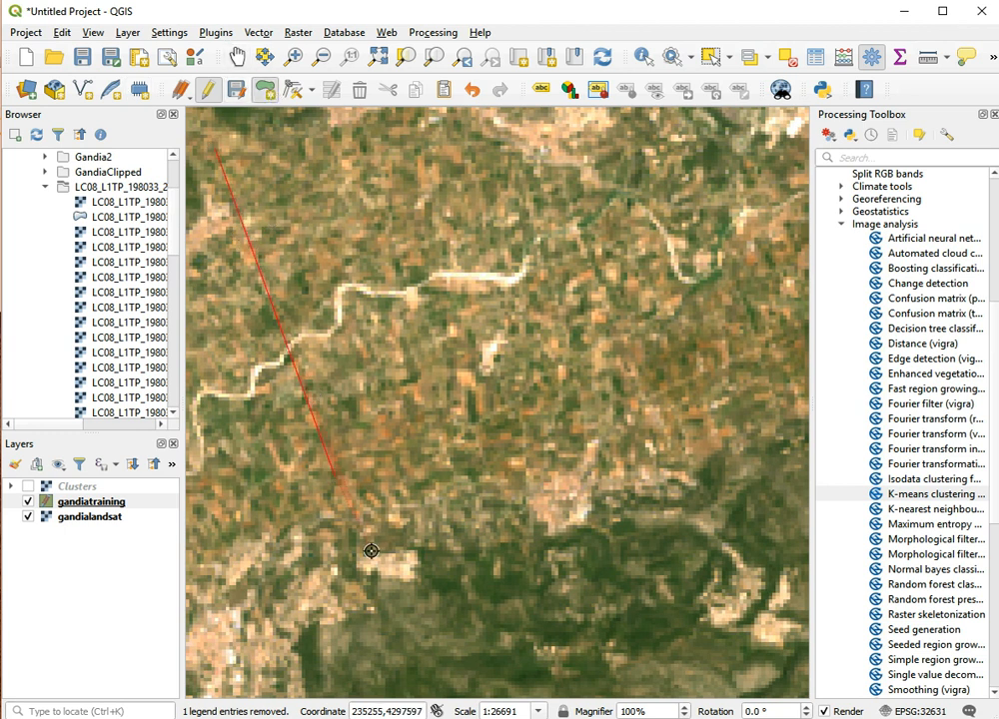
left_click(379, 542)
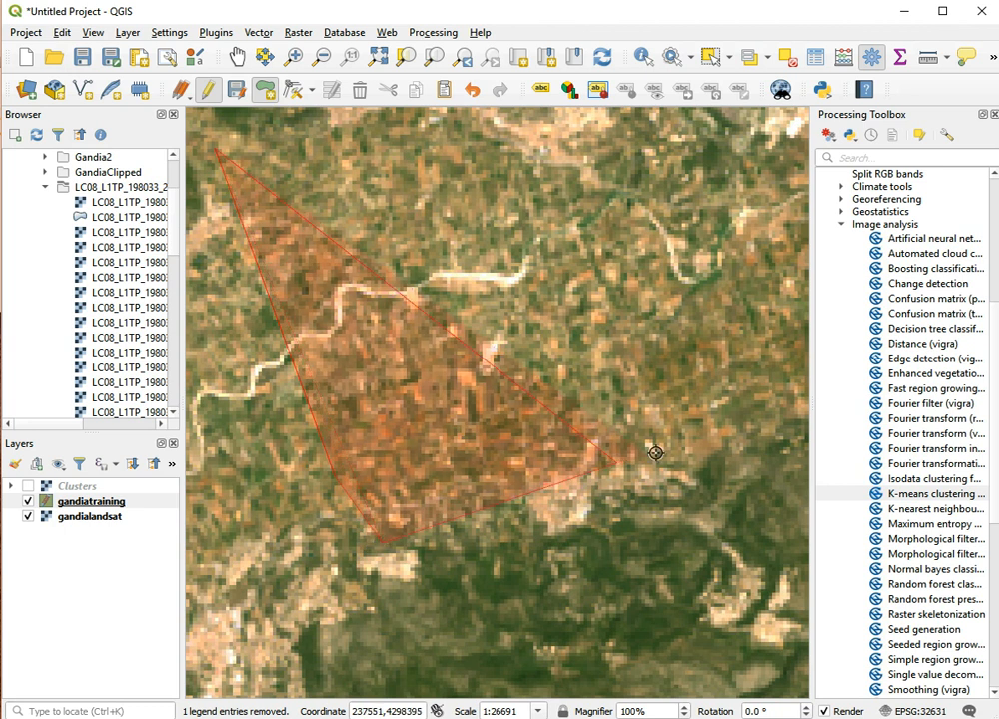
left_click(758, 406)
left_click(771, 241)
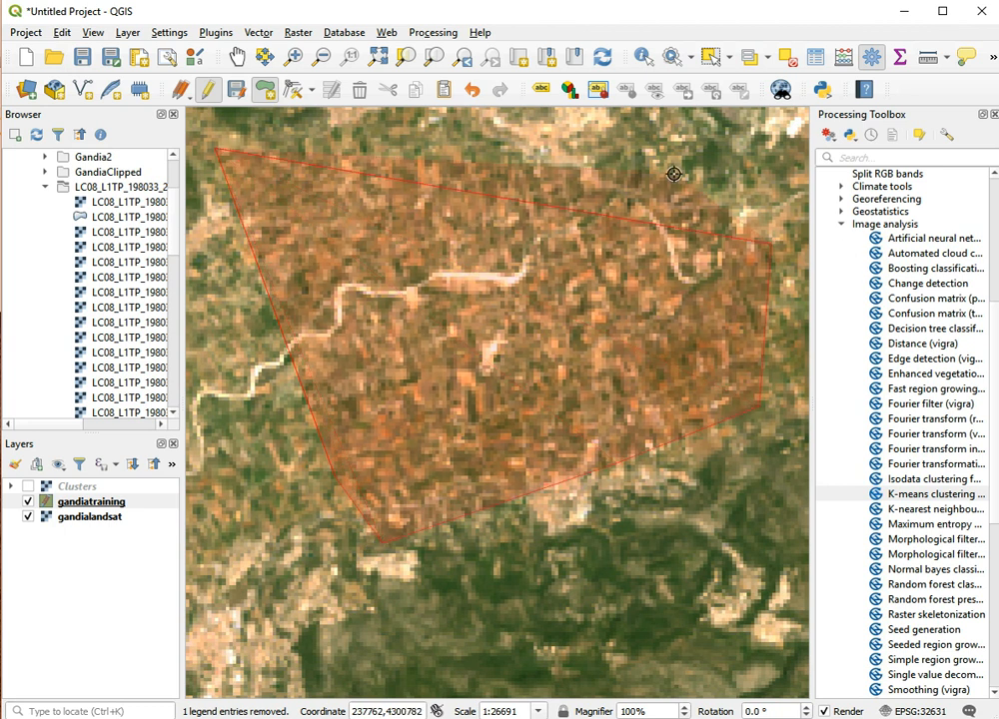
Complete the agriculture polygon with id 3 and add "3 agriculture" to the Notepad class list.
right_click(368, 141)
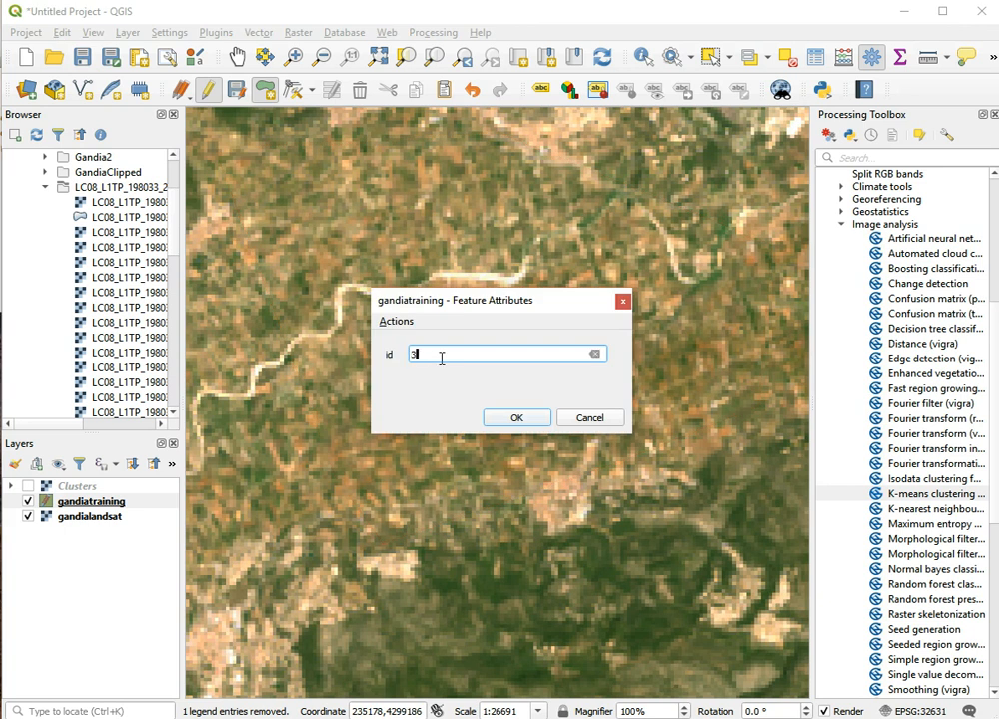
key("Return")
key("alt+Tab")
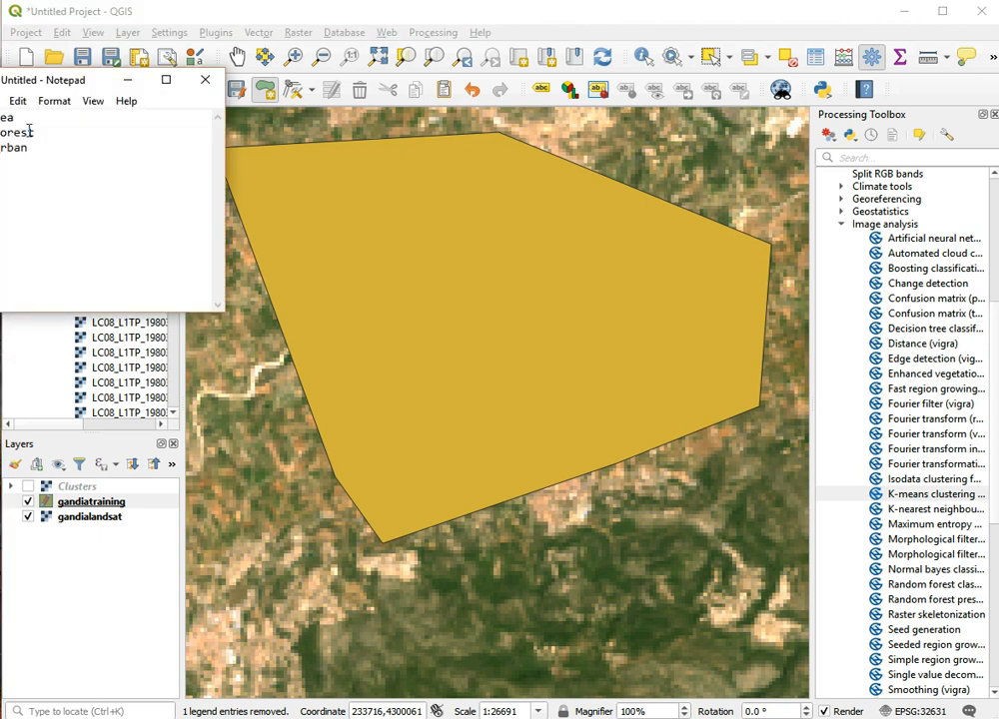
left_click_drag(44, 80, 97, 88)
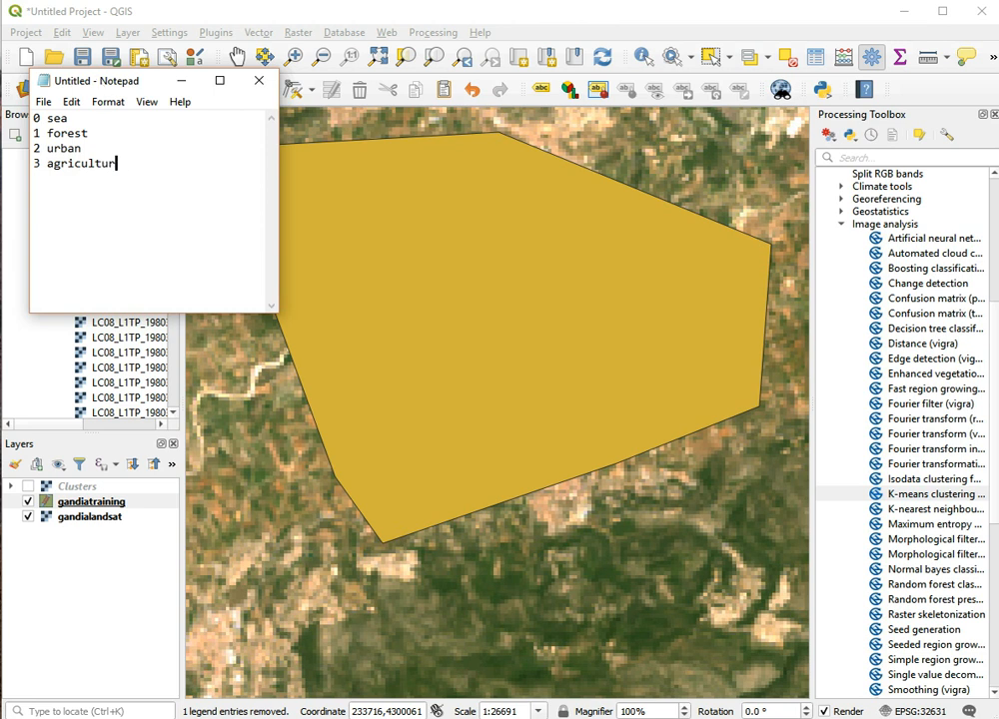
left_click(322, 20)
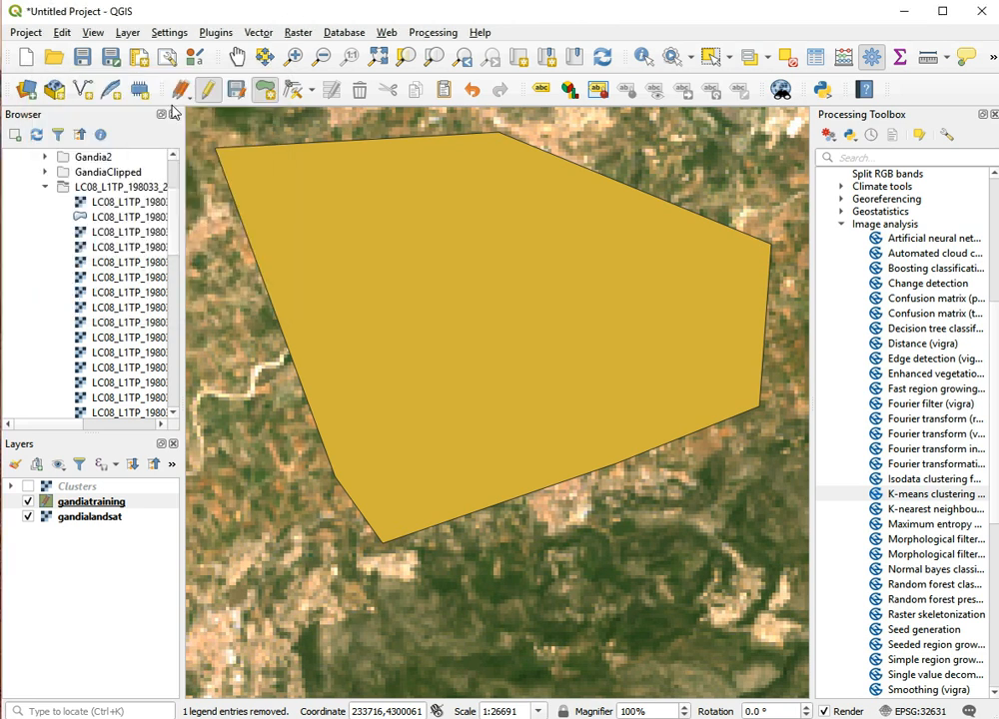
Outline a second agriculture training polygon over the fields south of the main road, north-west of the dark green coastal marsh.
scroll(308, 192, "down", 3)
left_click_drag(305, 223, 385, 299)
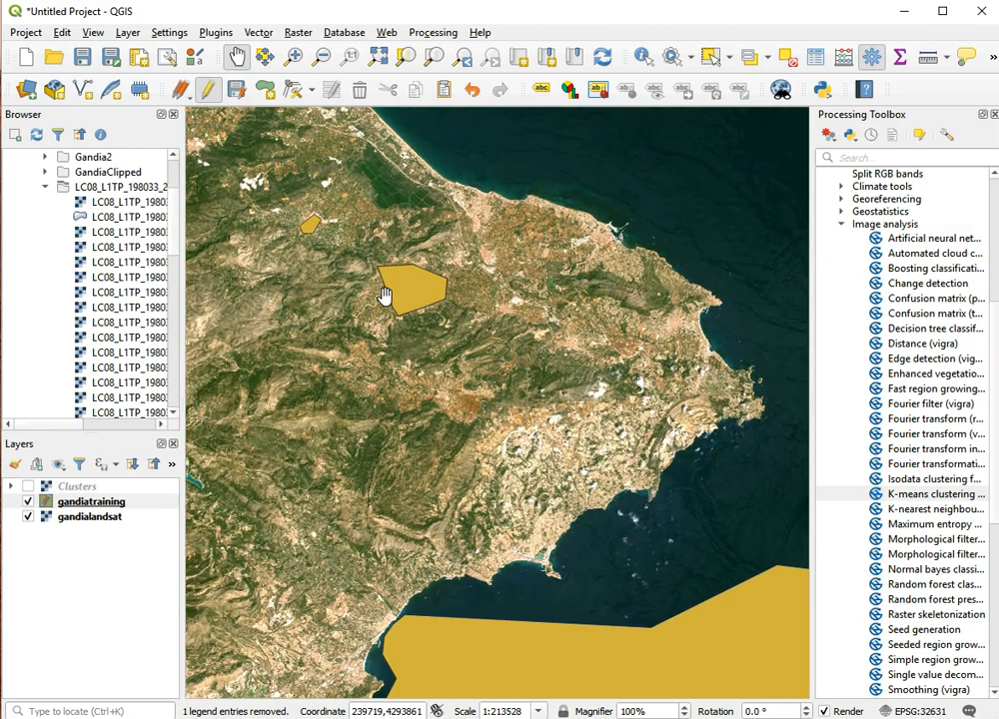
left_click_drag(458, 229, 540, 315)
left_click_drag(411, 291, 541, 390)
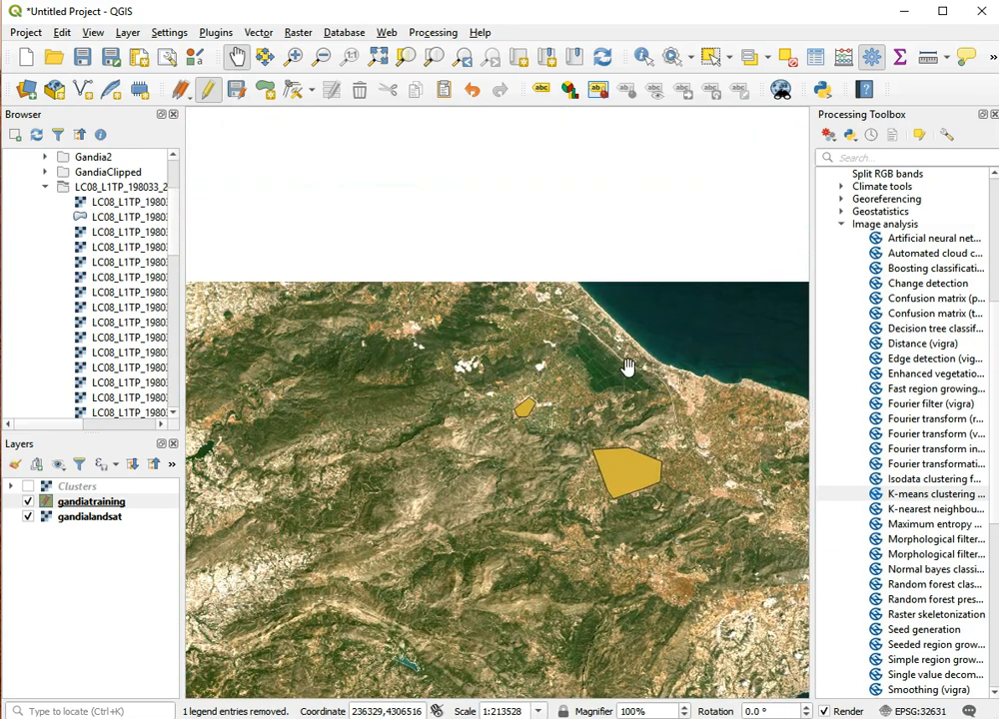
left_click_drag(448, 377, 570, 347)
left_click_drag(419, 439, 349, 439)
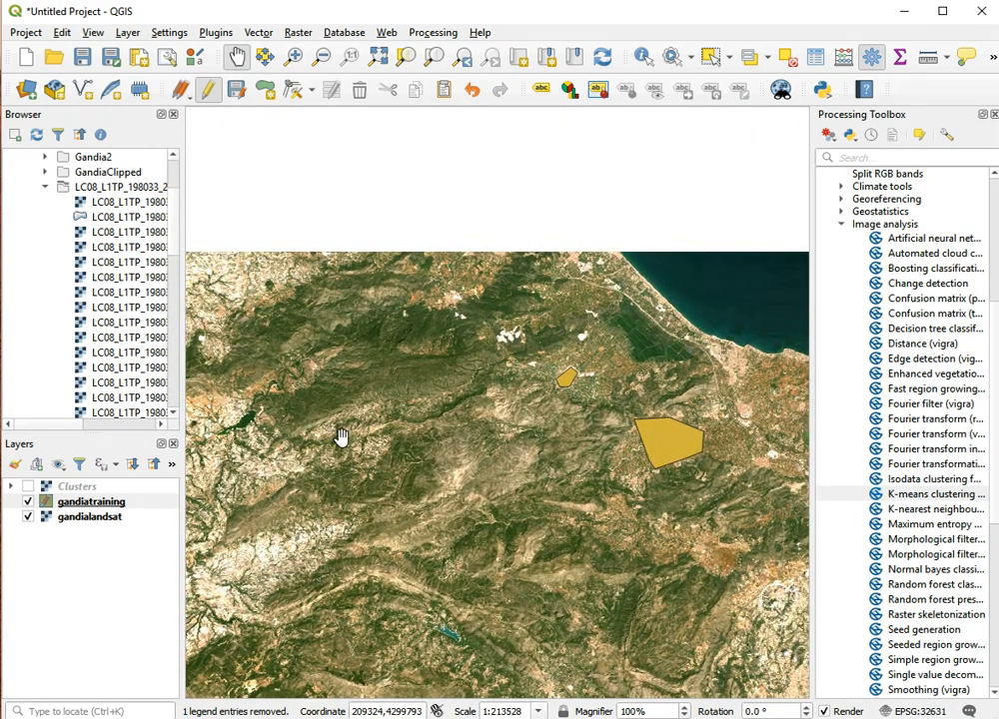
scroll(677, 334, "up", 3)
left_click_drag(421, 364, 586, 443)
left_click_drag(413, 357, 577, 498)
left_click_drag(471, 383, 595, 472)
left_click_drag(395, 396, 257, 334)
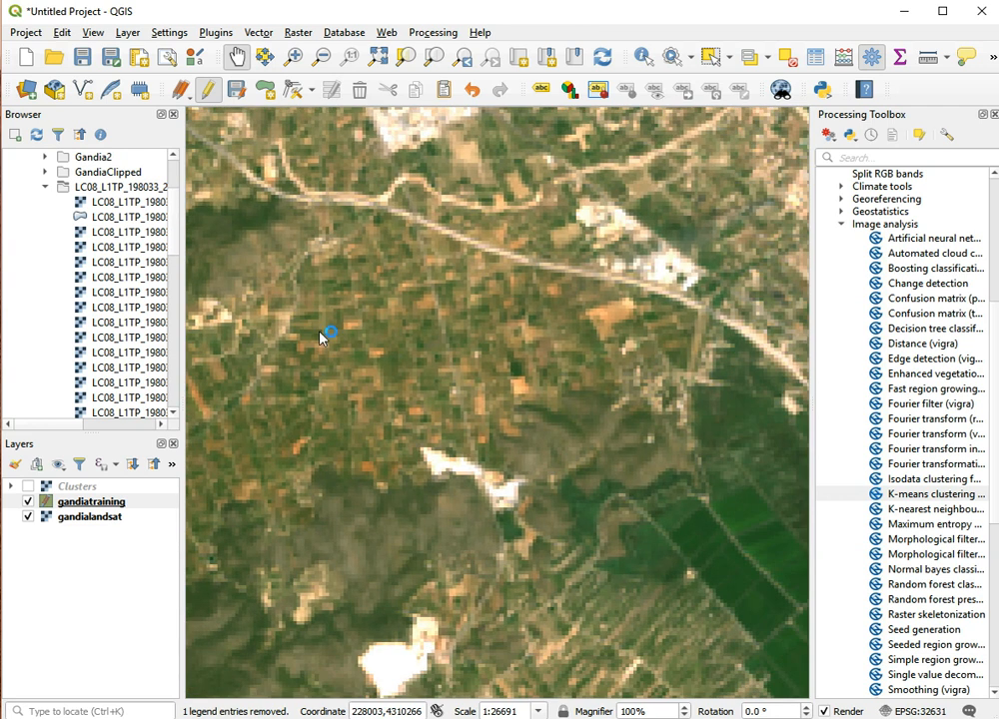
left_click_drag(379, 334, 458, 330)
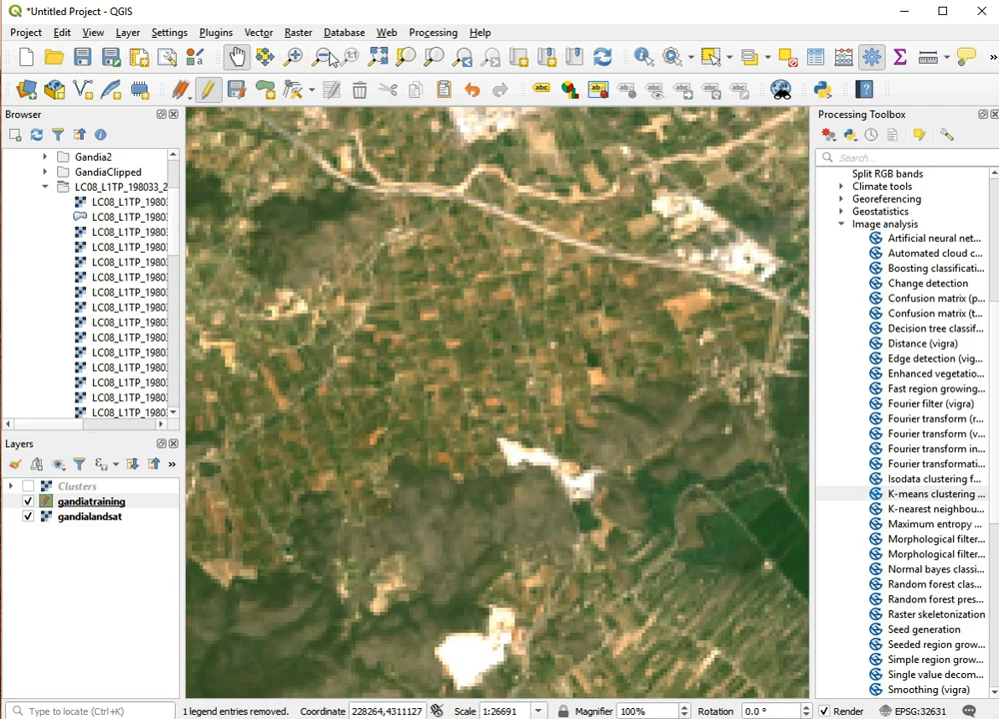
left_click(266, 90)
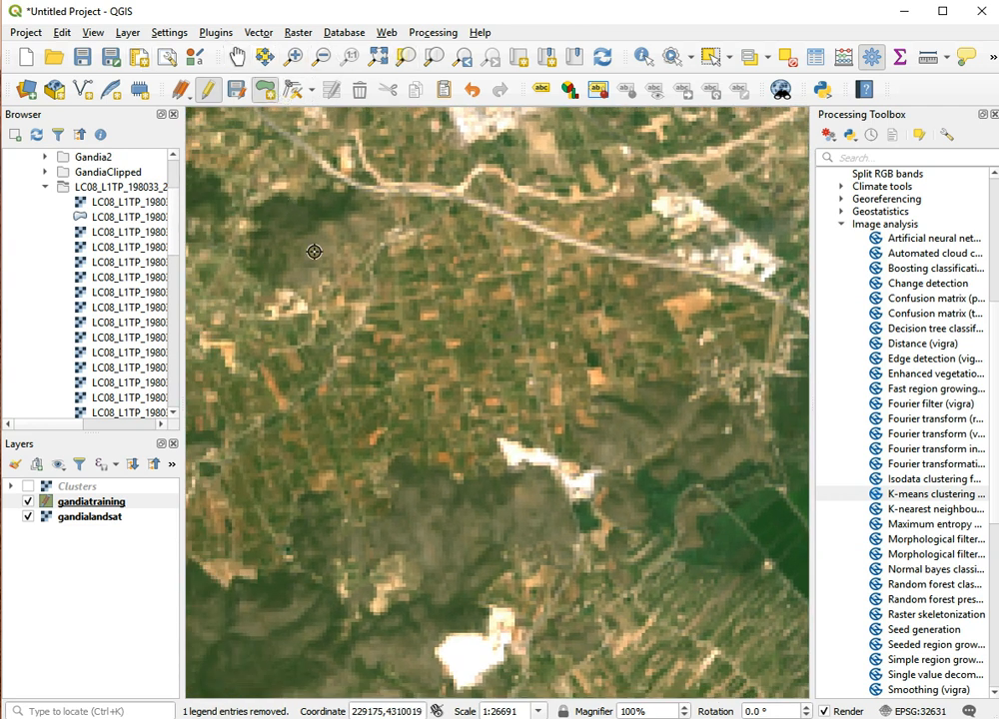
left_click(294, 314)
left_click(449, 228)
left_click(734, 316)
left_click(514, 431)
left_click(303, 474)
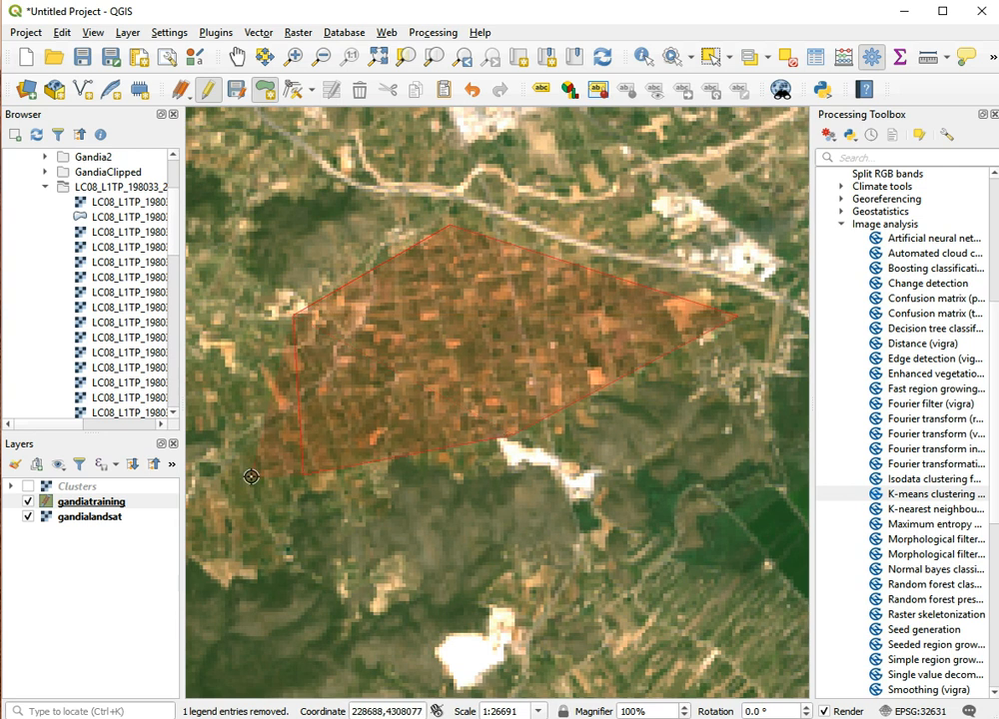
Check the Notepad class list and complete the second agriculture polygon with the agriculture id, 3.
right_click(251, 477)
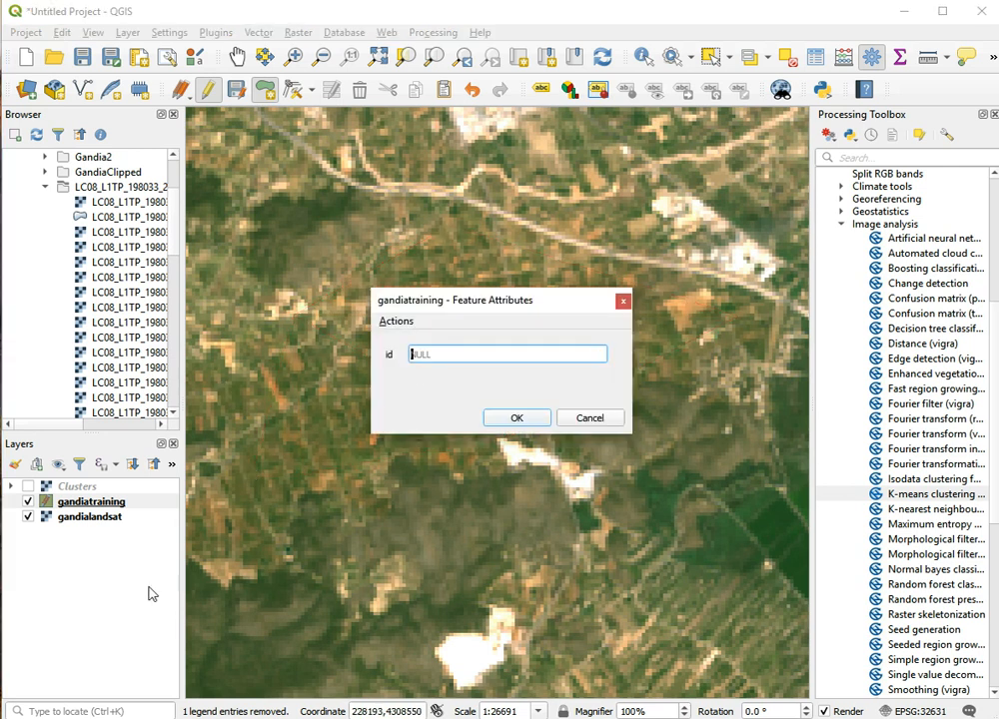
key("alt+Tab")
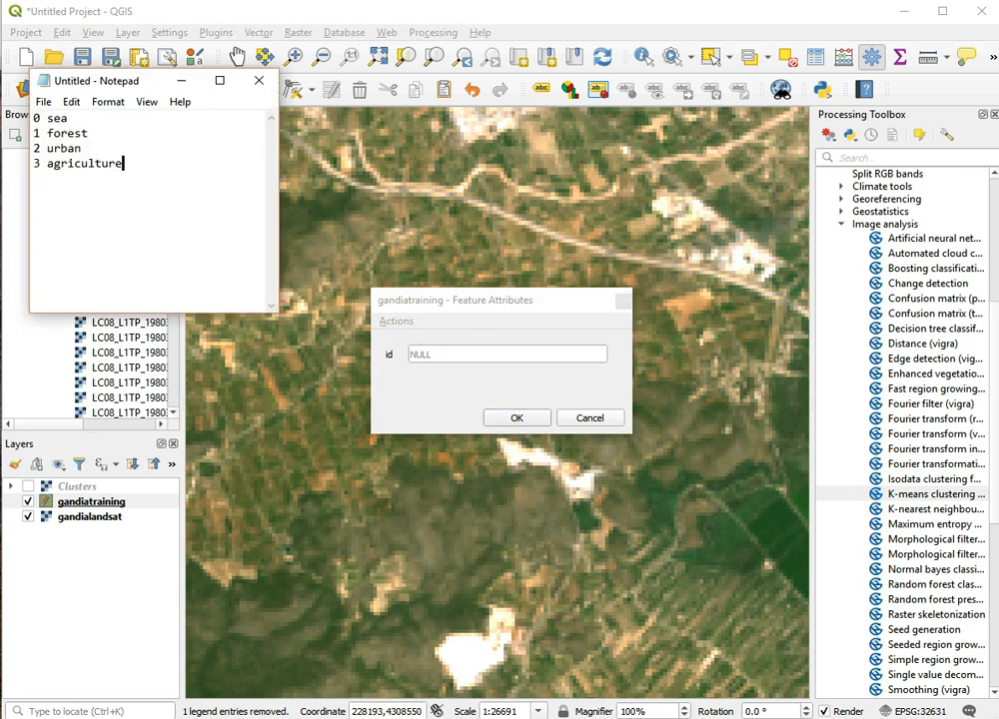
left_click(560, 354)
key("Return")
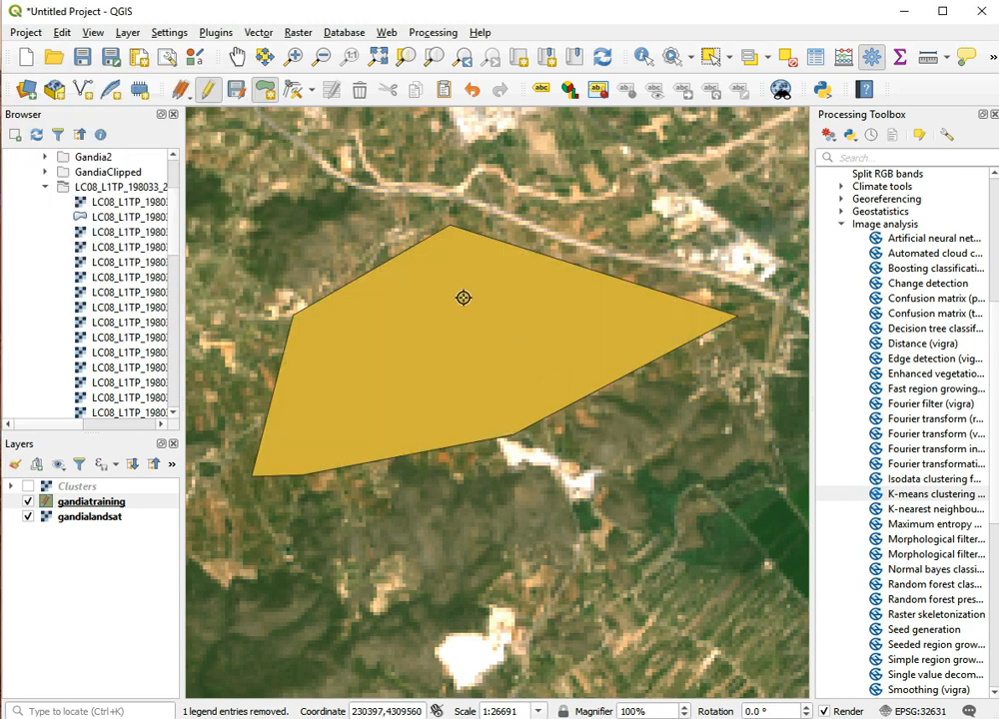
Outline a forest training polygon over the dark green hills west of the second agriculture polygon, narrowing toward its north-east end.
left_click(237, 60)
left_click_drag(354, 343, 494, 488)
left_click_drag(467, 340, 517, 512)
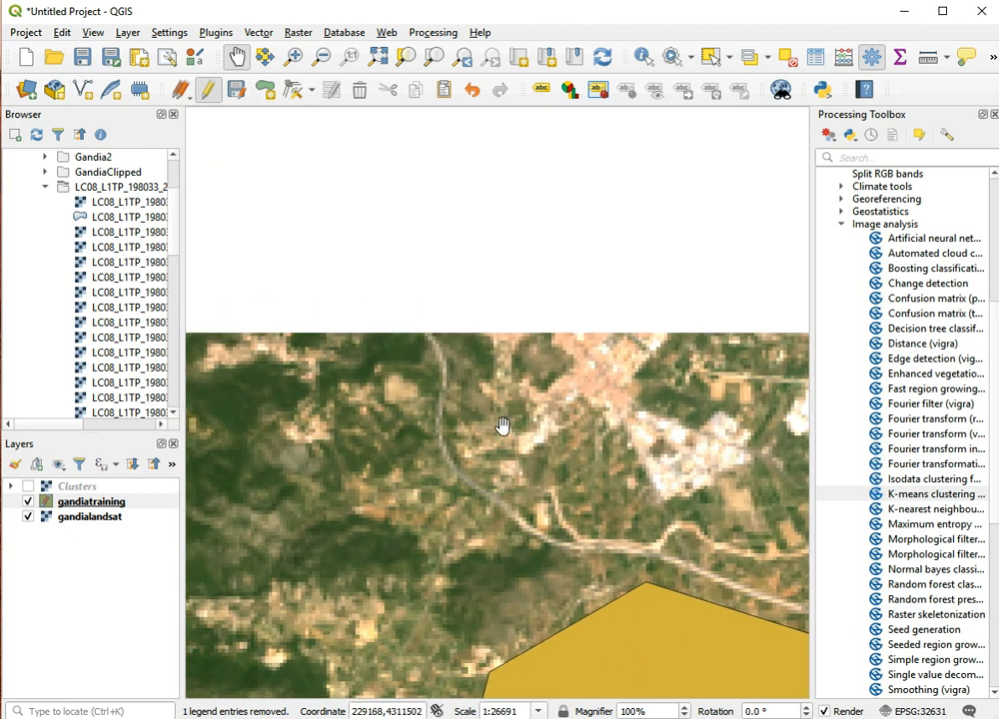
left_click_drag(537, 458, 603, 609)
left_click_drag(483, 558, 615, 403)
left_click_drag(500, 507, 589, 329)
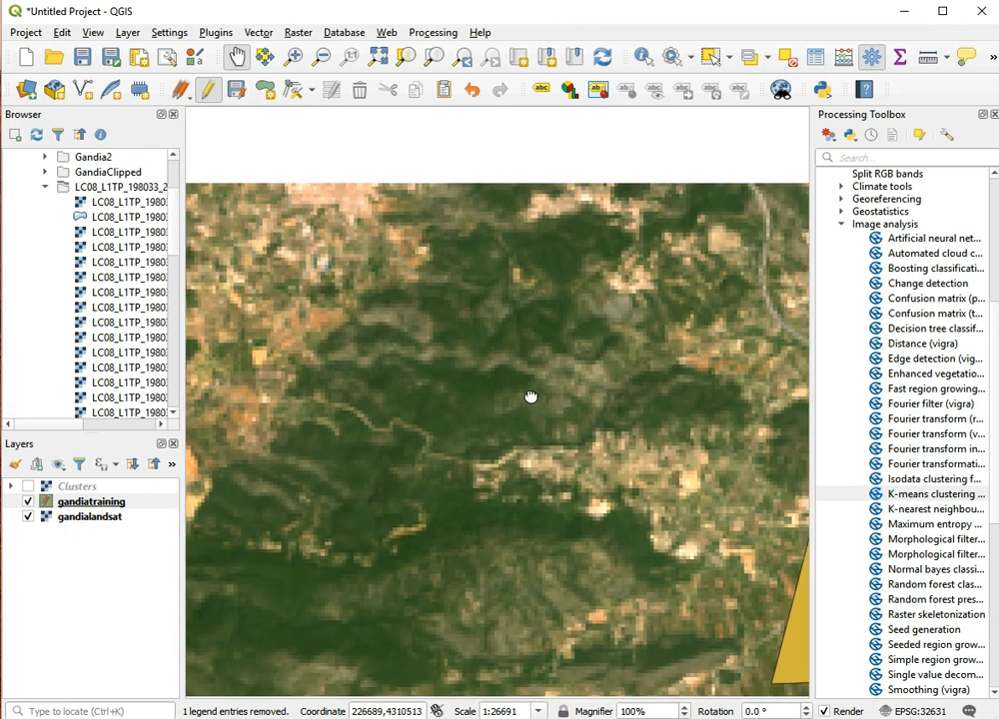
left_click_drag(516, 394, 535, 294)
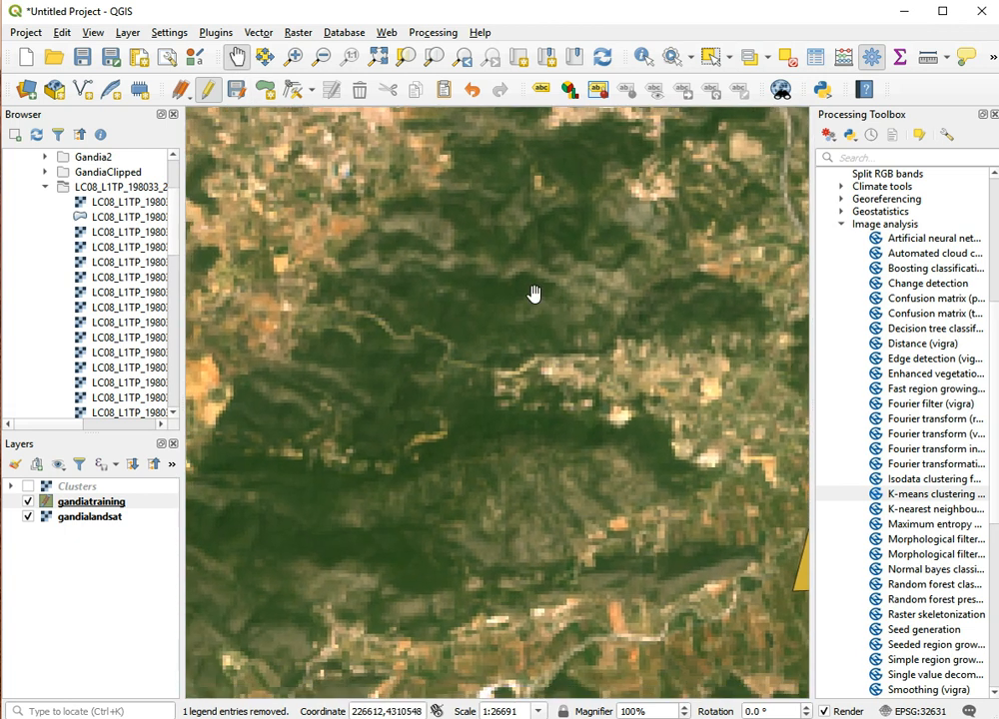
left_click(265, 90)
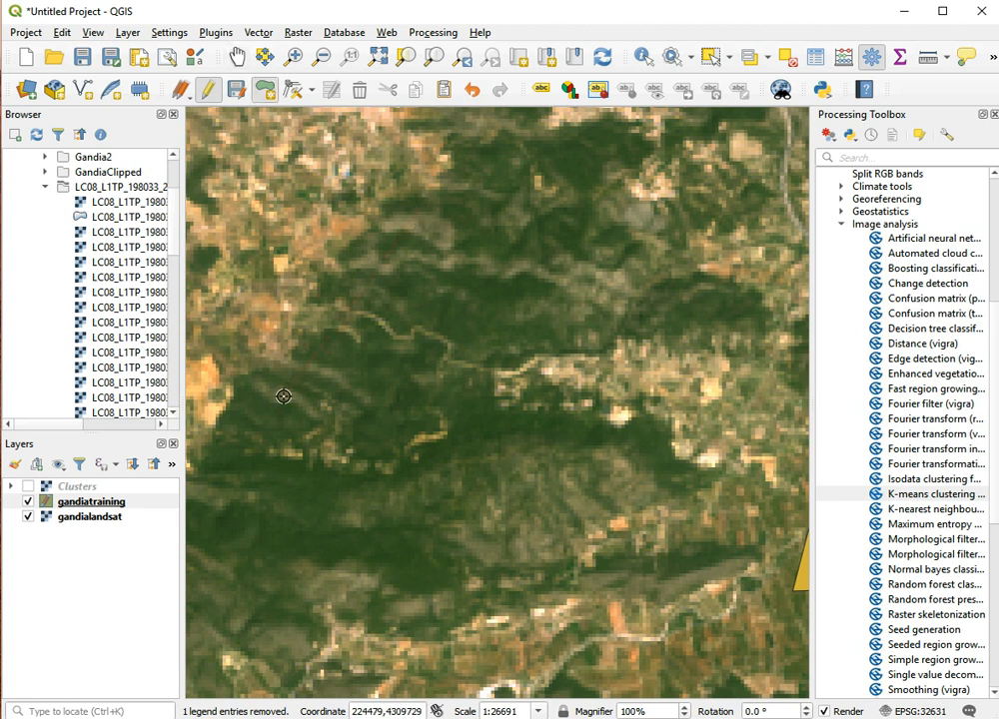
left_click(221, 545)
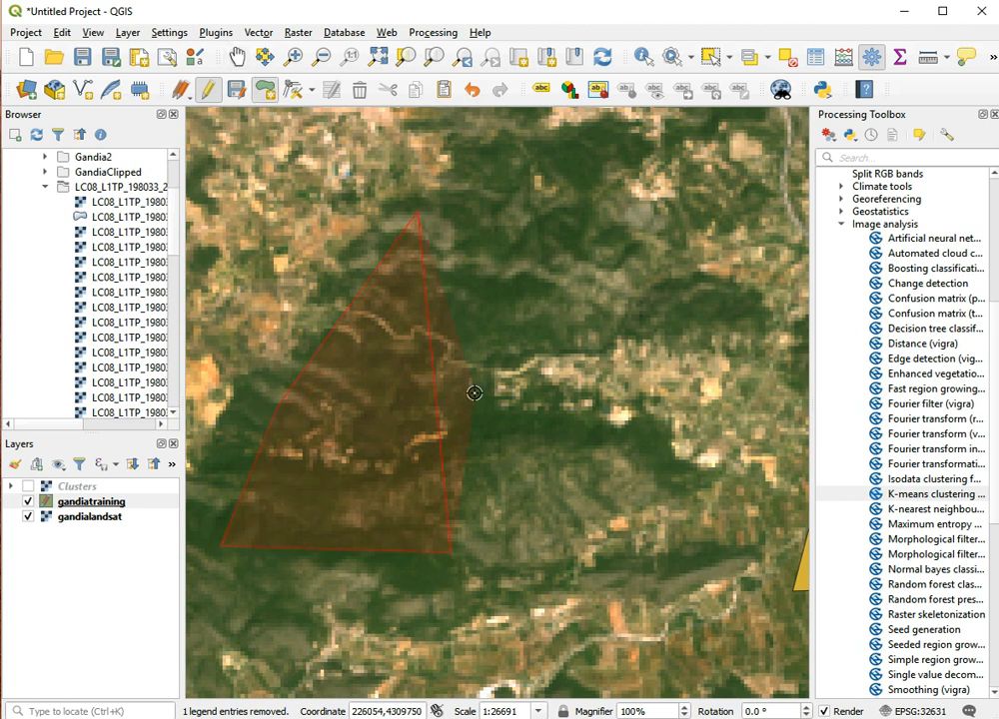
left_click(596, 268)
left_click(565, 176)
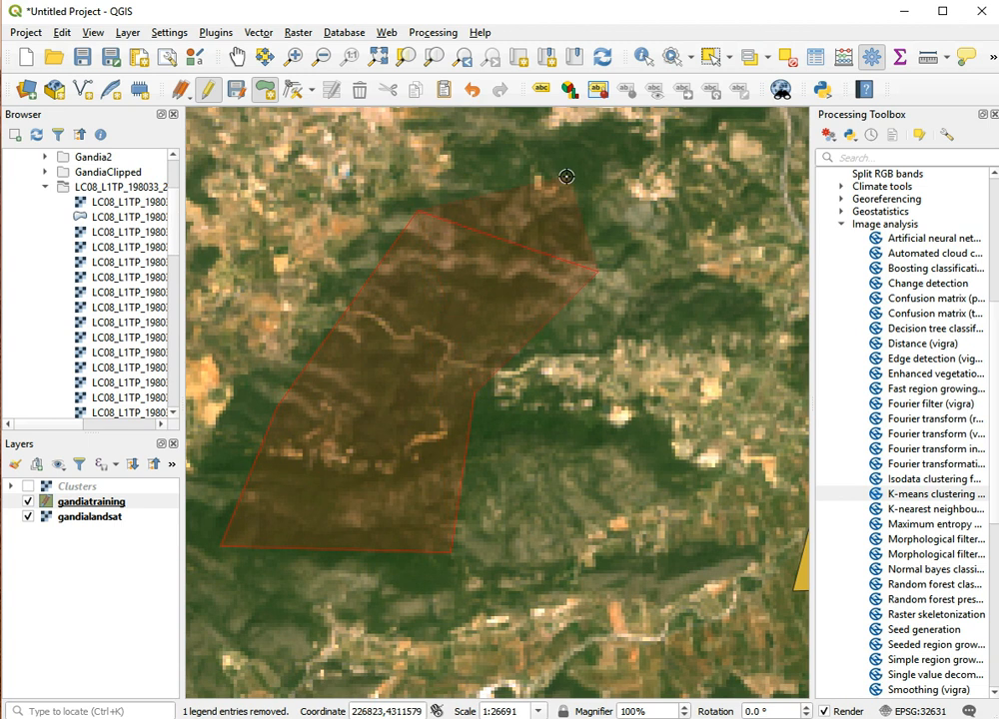
Close the polygon over the dark green hills, check the Notepad class list and assign the forest class id.
right_click(520, 153)
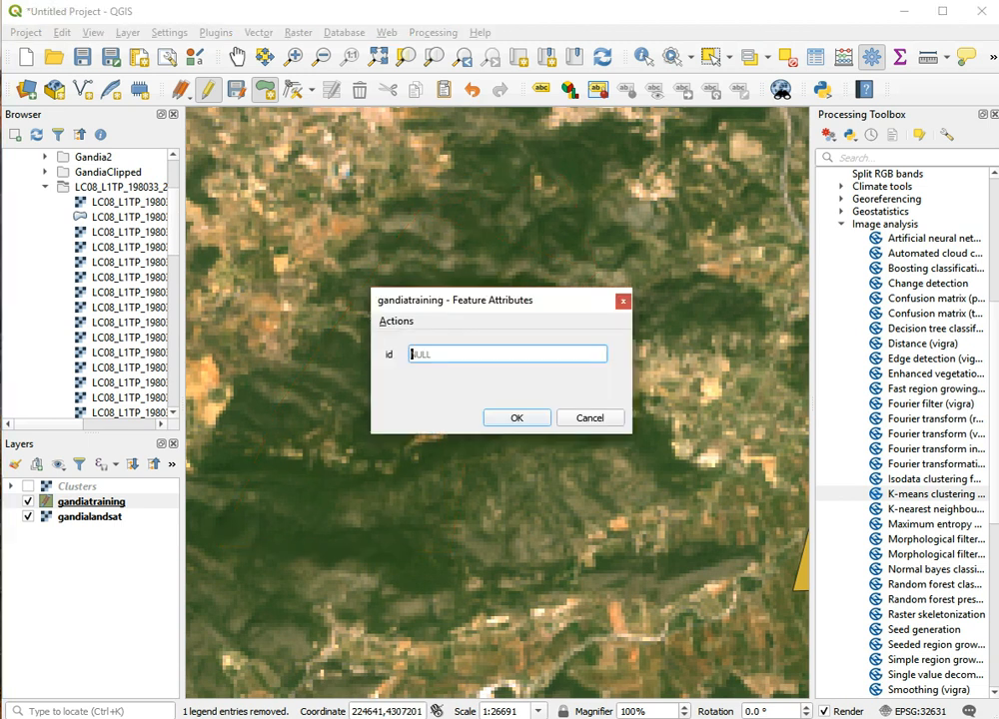
key("alt+Tab")
left_click(515, 354)
key("Return")
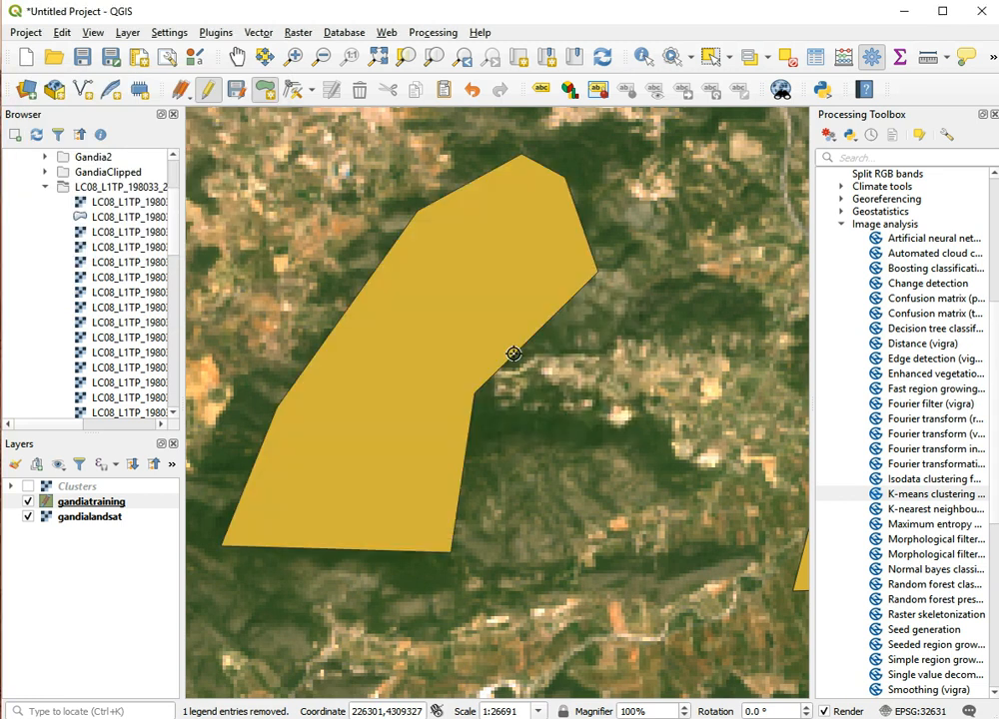
Outline a large third agriculture training polygon over the orange and pale inland farmland, just west of the dark green reservoir.
scroll(439, 311, "down", 3)
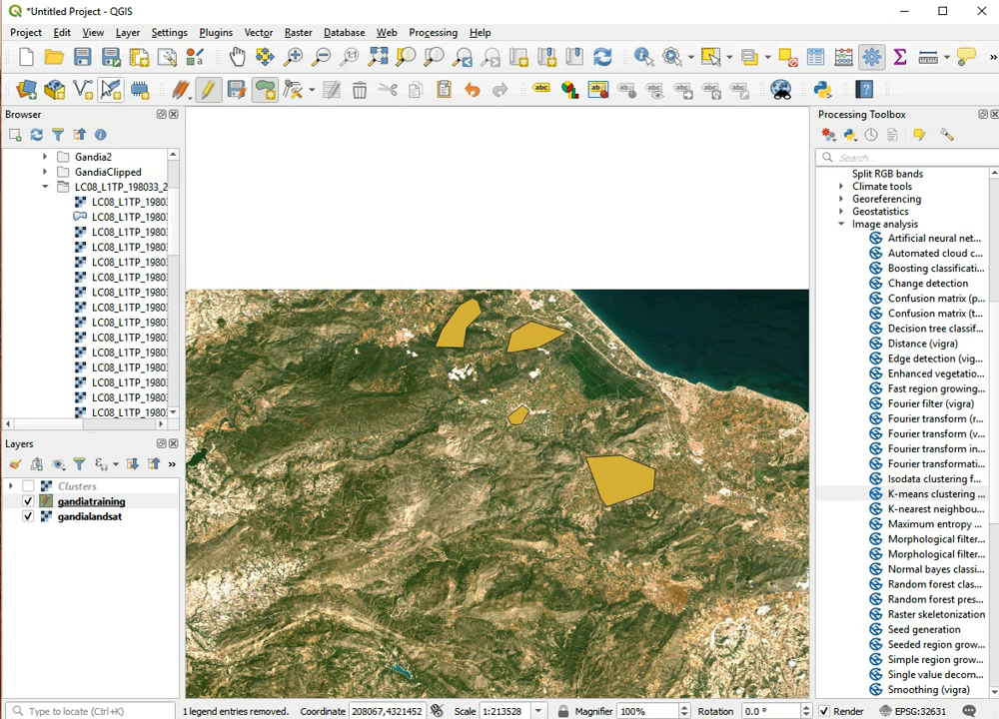
left_click(237, 56)
left_click_drag(357, 419, 376, 334)
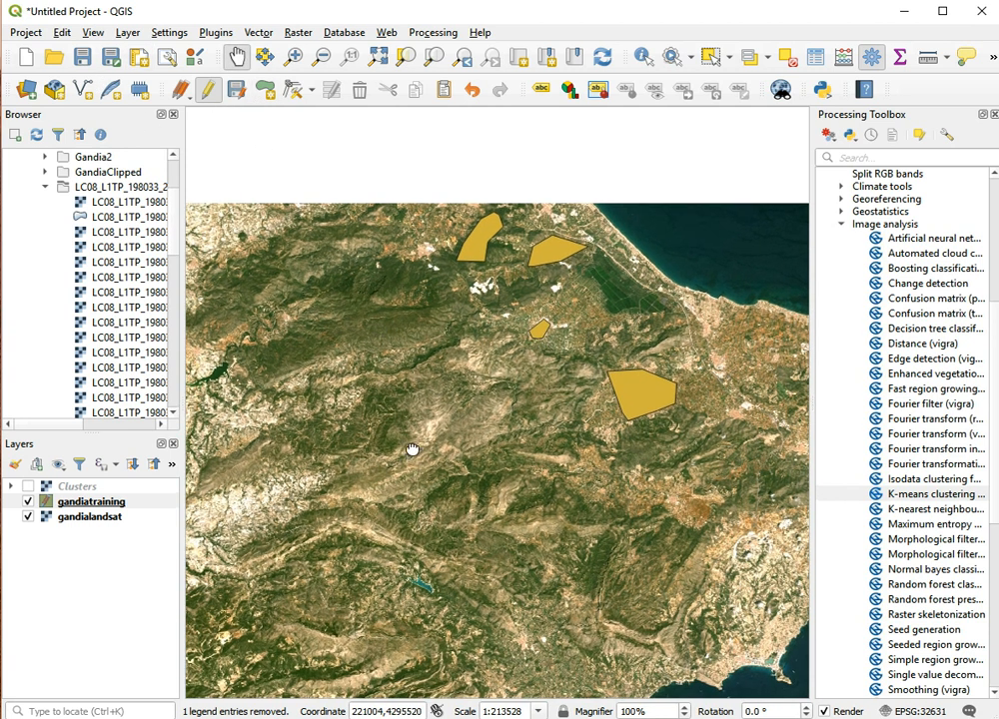
left_click_drag(412, 454, 490, 388)
left_click_drag(402, 403, 509, 356)
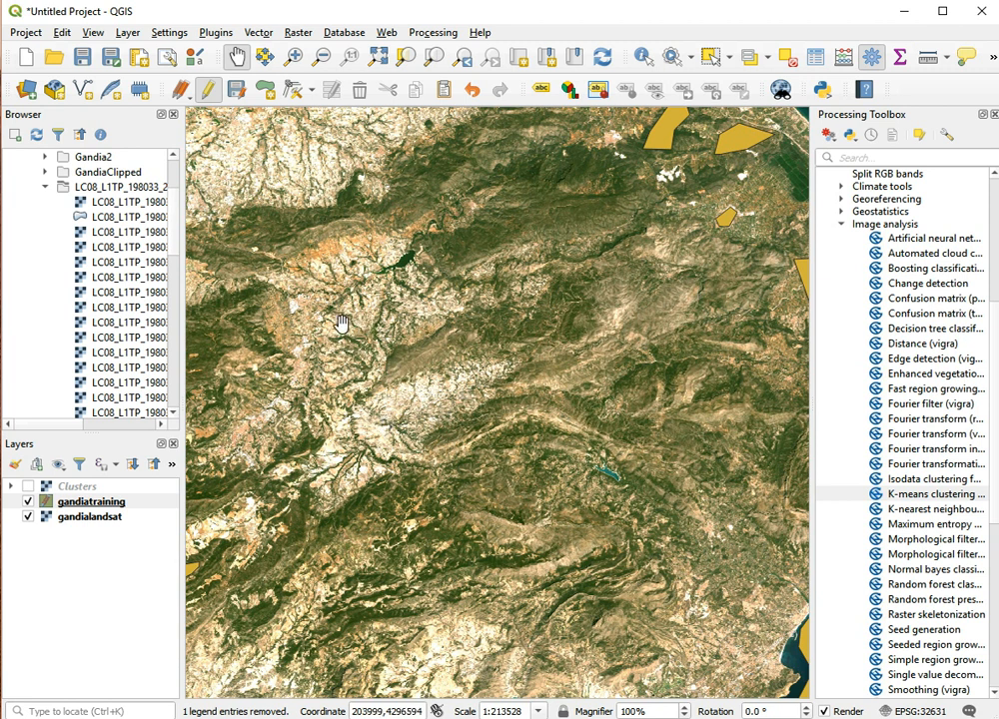
scroll(340, 322, "up", 3)
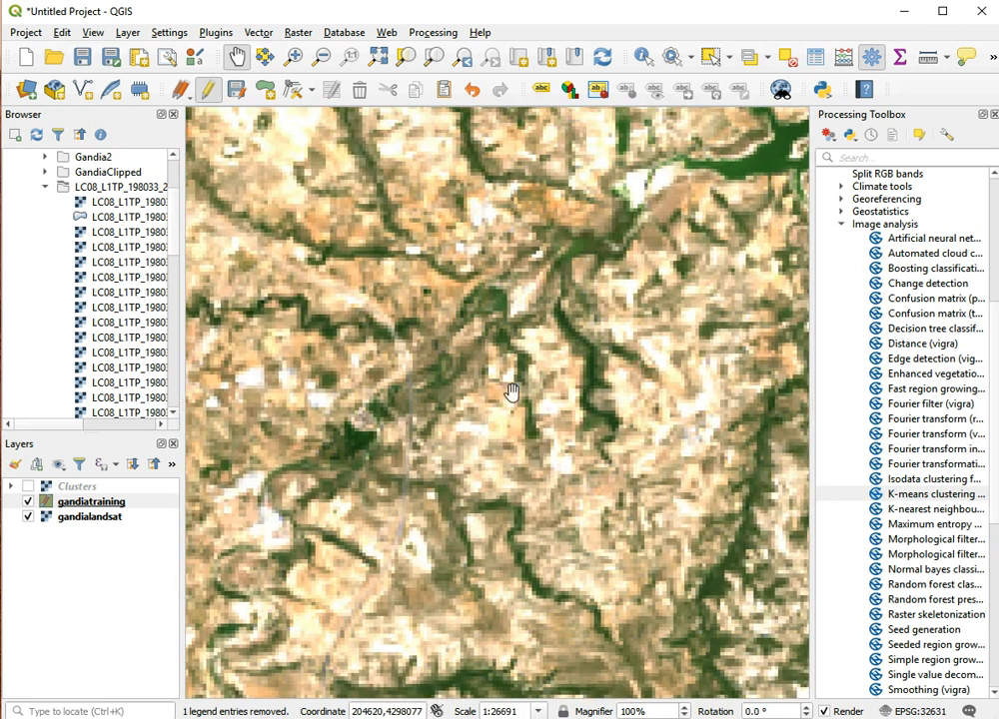
left_click_drag(510, 392, 656, 598)
left_click_drag(628, 436, 671, 566)
left_click_drag(613, 521, 533, 311)
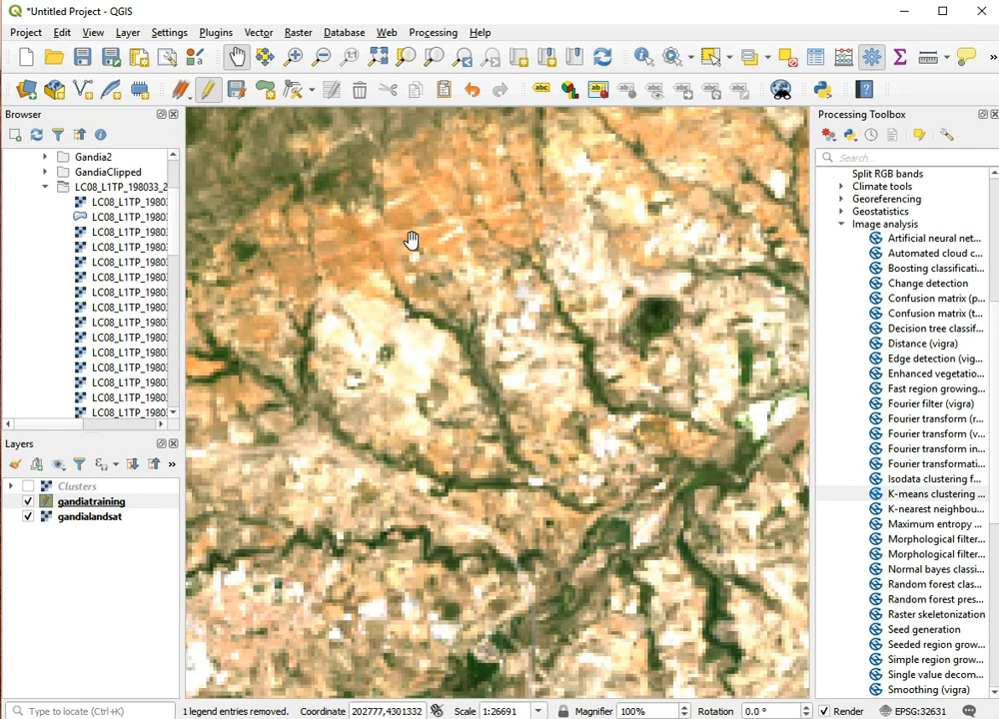
left_click(263, 91)
left_click(384, 161)
left_click(489, 123)
left_click(519, 141)
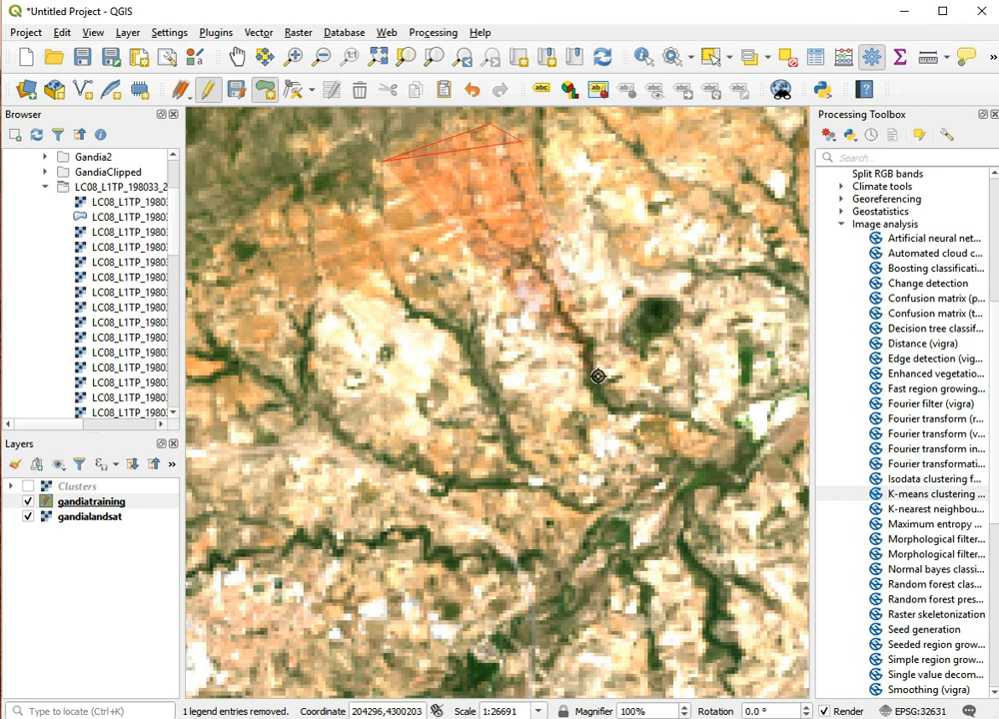
left_click(704, 488)
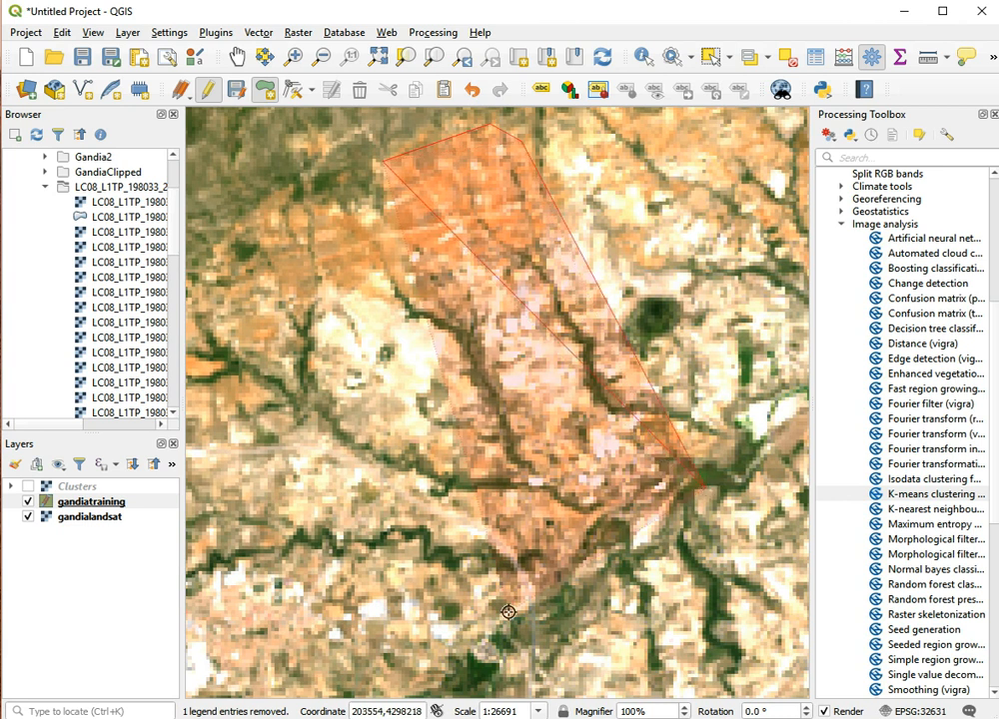
left_click(437, 648)
left_click(275, 634)
left_click(229, 419)
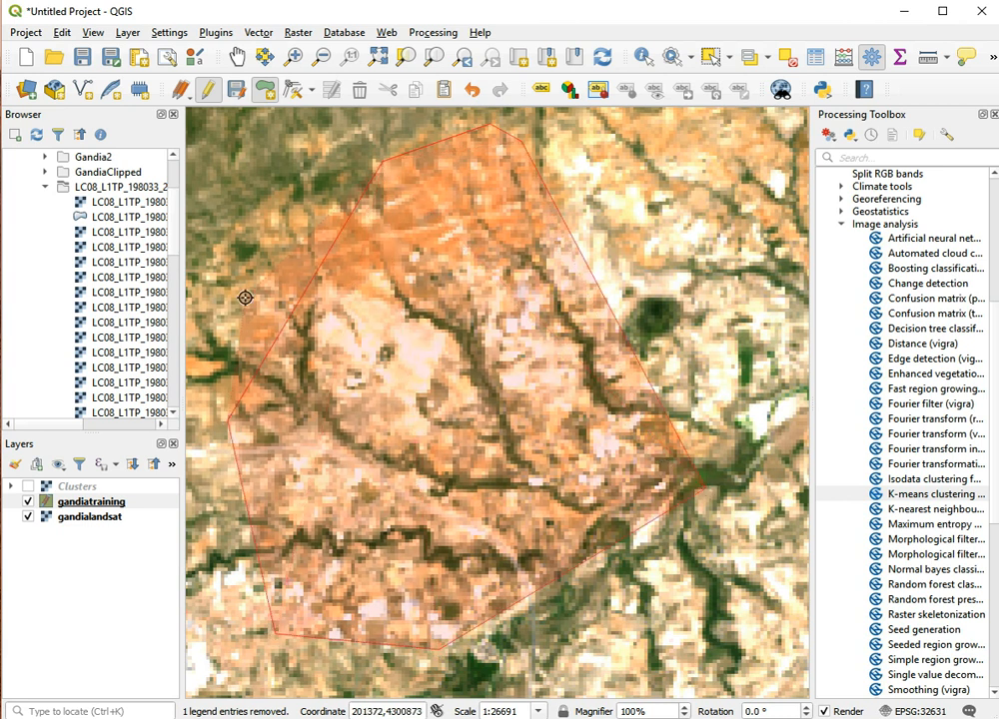
Close the inland farmland polygon, check the Notepad class list and assign the agriculture id, 3.
right_click(195, 211)
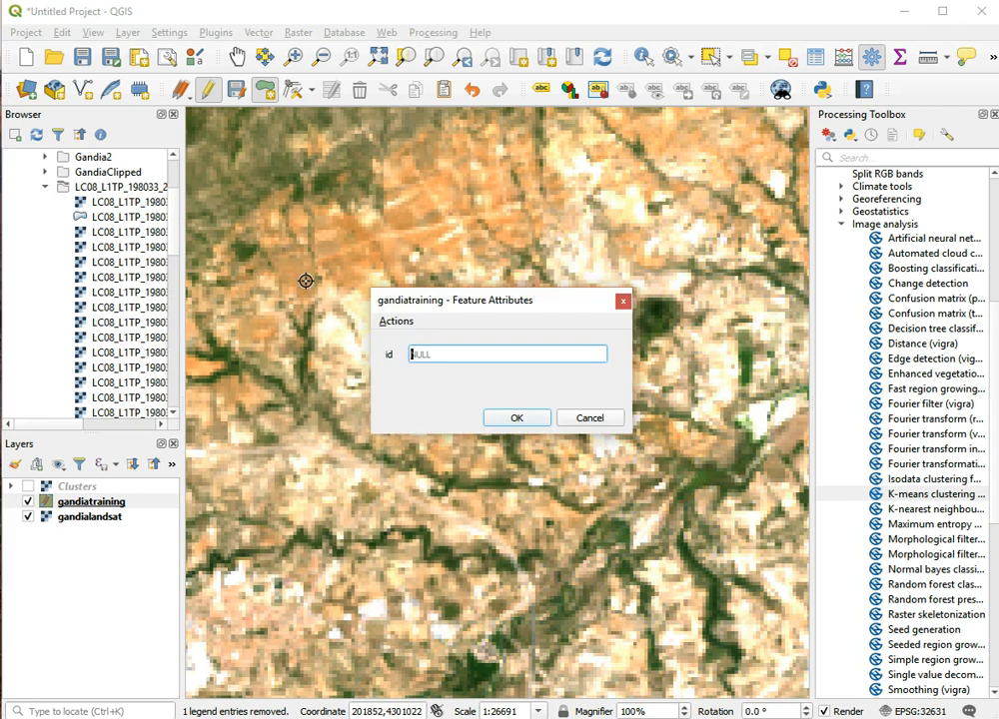
key("alt+Tab")
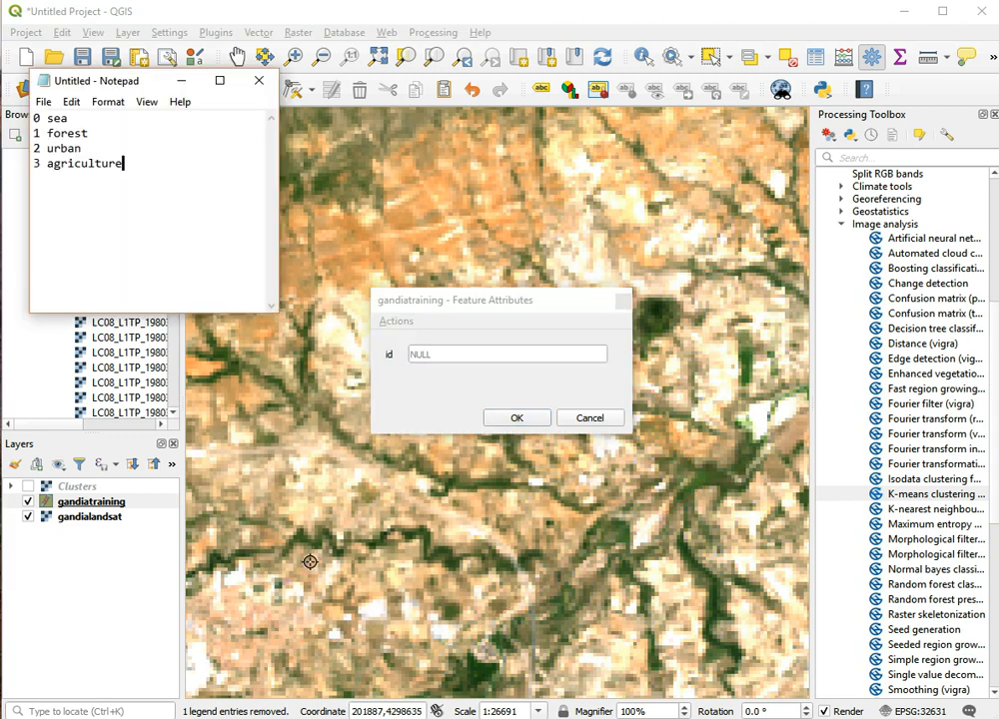
left_click(492, 355)
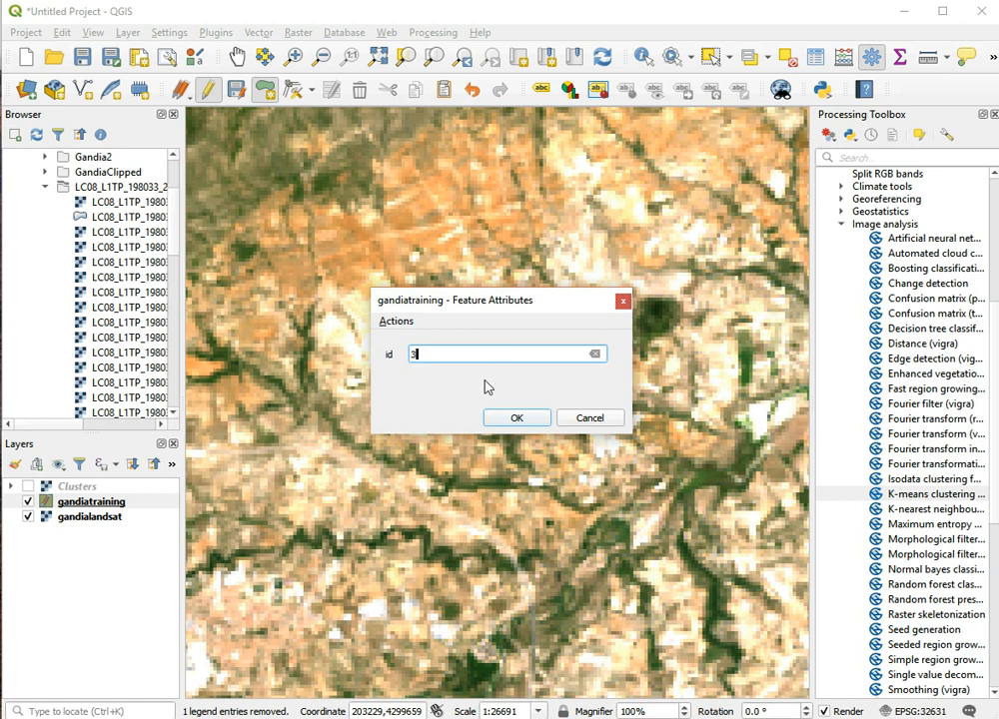
left_click(517, 419)
Look over the surrounding inland area for further training sites and end the editing session on the gandiatraining layer.
scroll(534, 351, "down", 3)
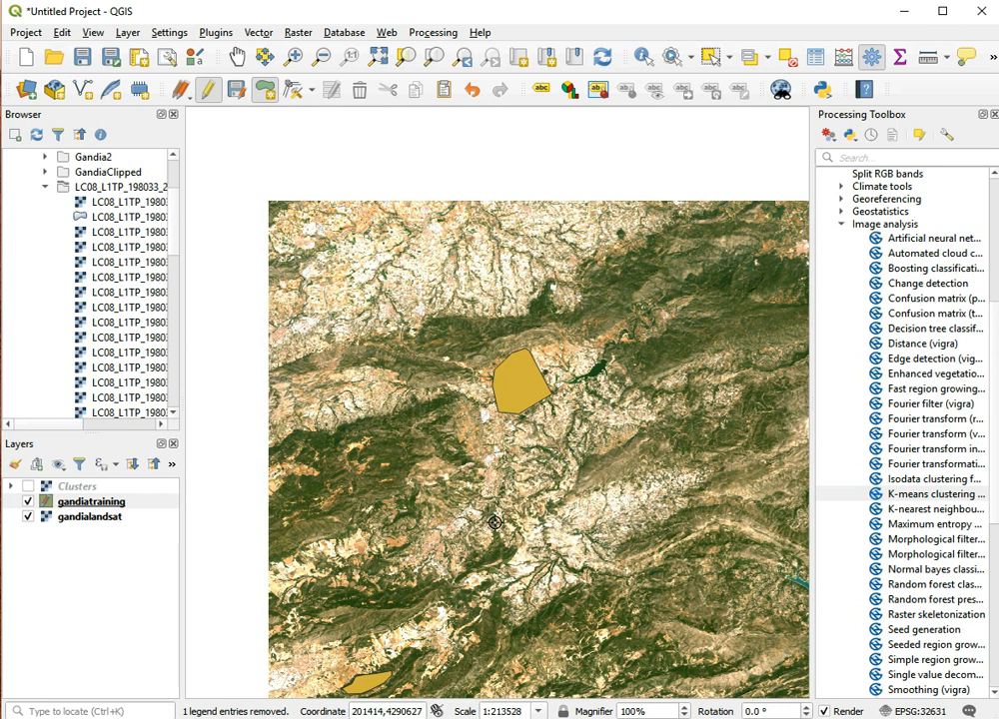
scroll(532, 470, "up", 3)
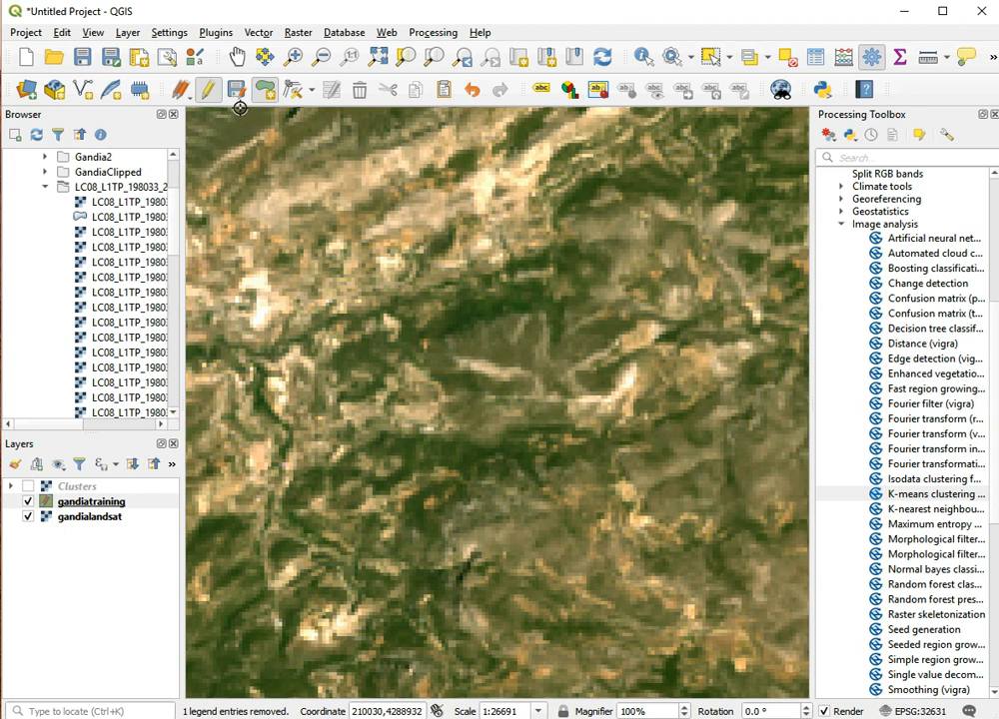
left_click(208, 88)
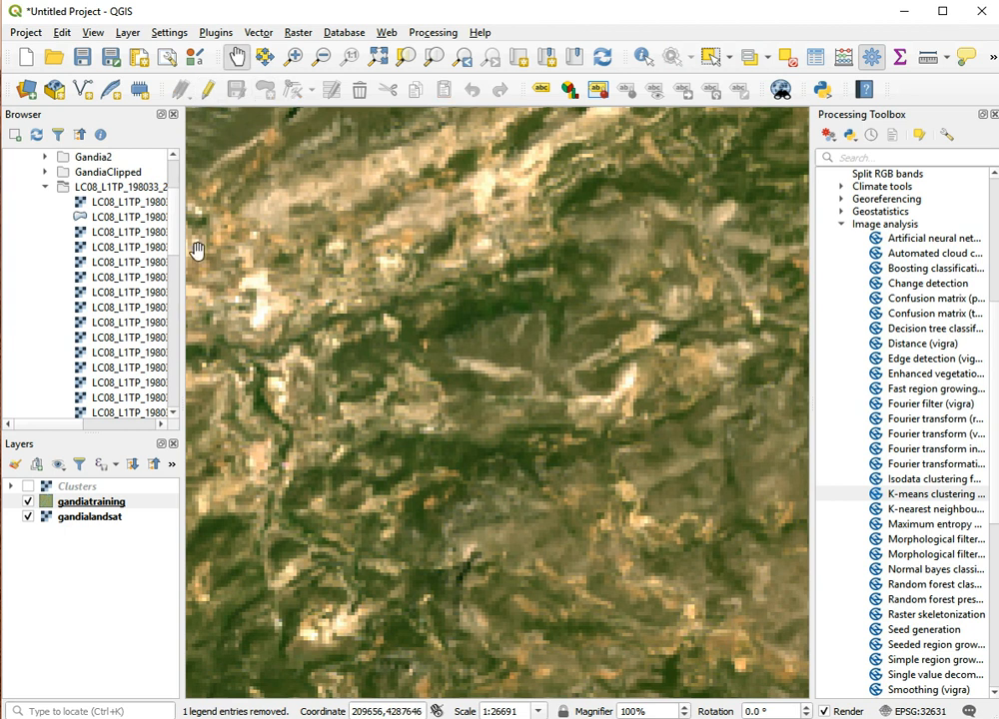